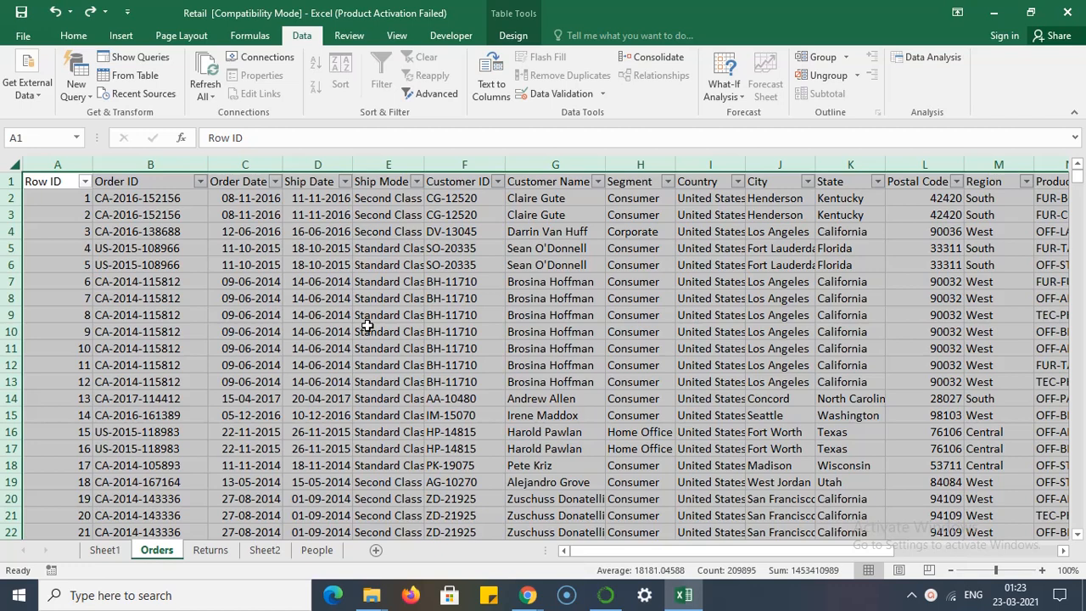
- Compare the data on the Orders and Returns sheets, ending on Orders
click(212, 552)
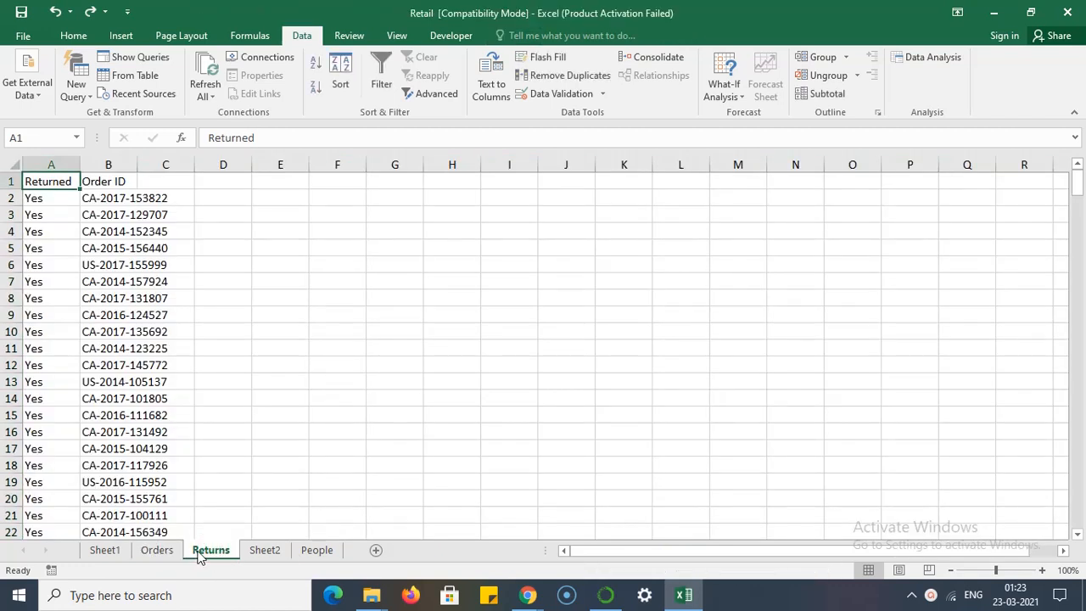
click(157, 550)
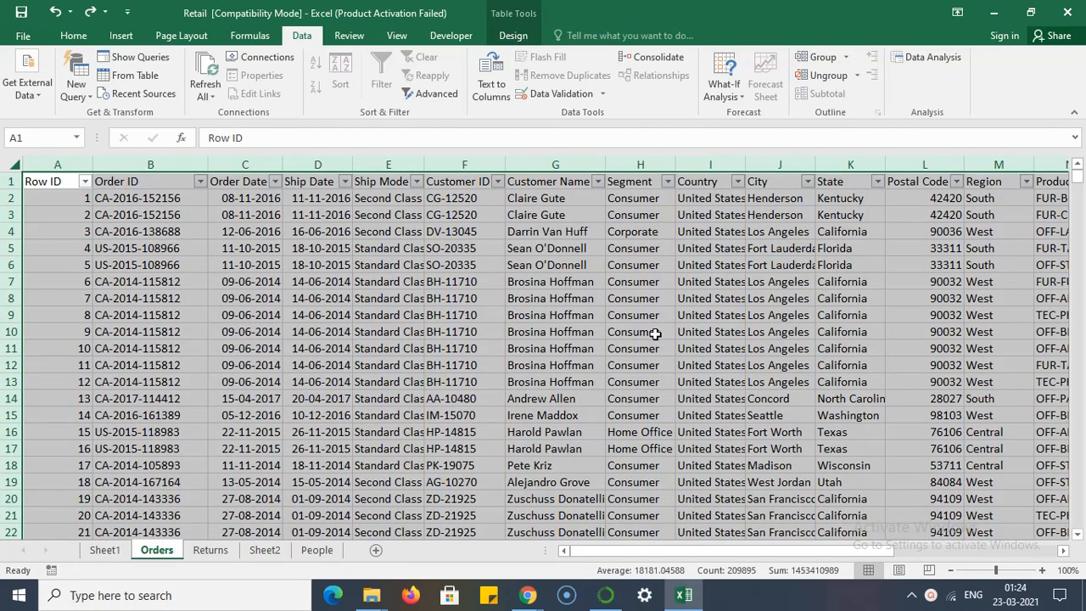
click(227, 553)
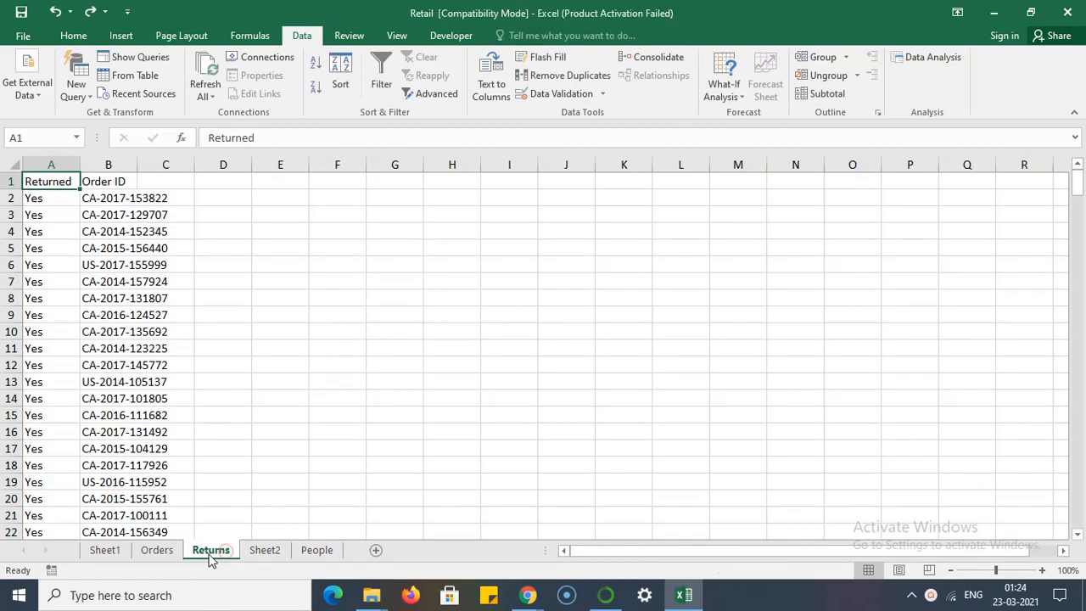
click(159, 554)
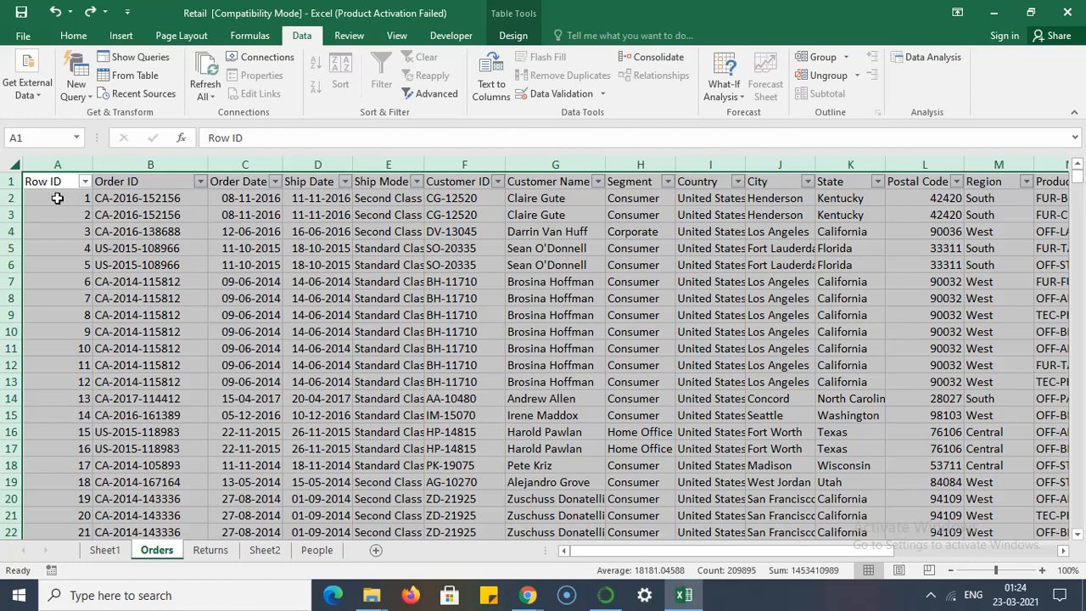
- Apply Table Style Light 2 to the whole data table on the Orders sheet
click(25, 178)
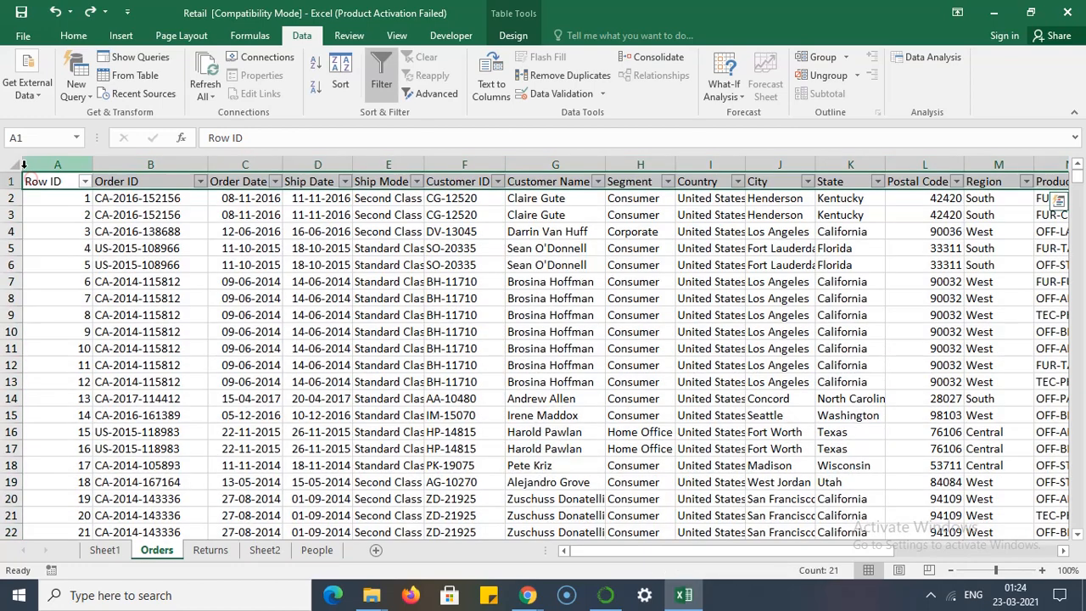
click(13, 166)
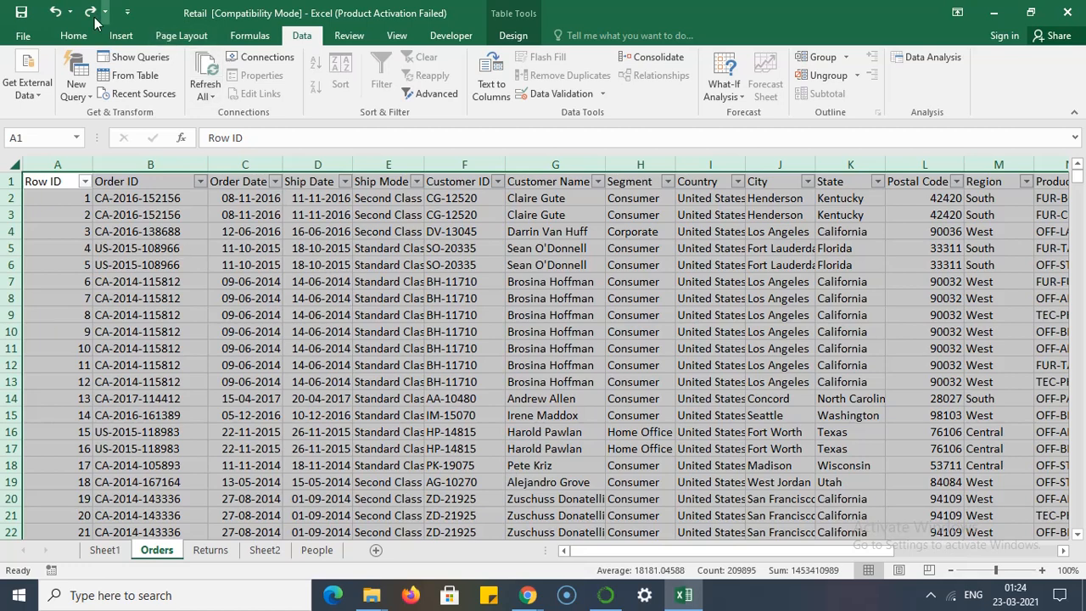
click(73, 34)
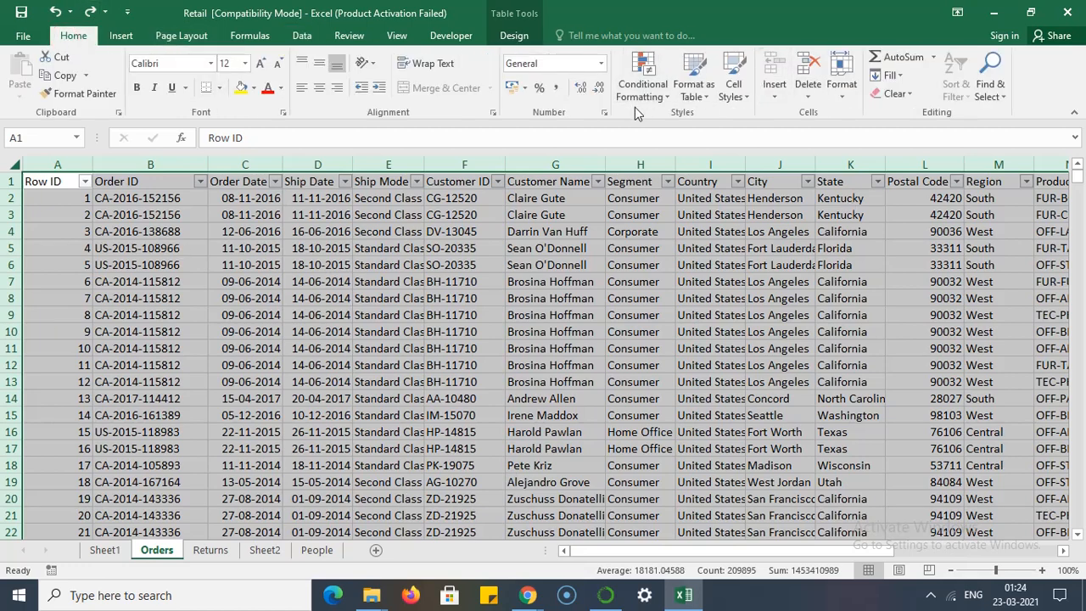
click(705, 95)
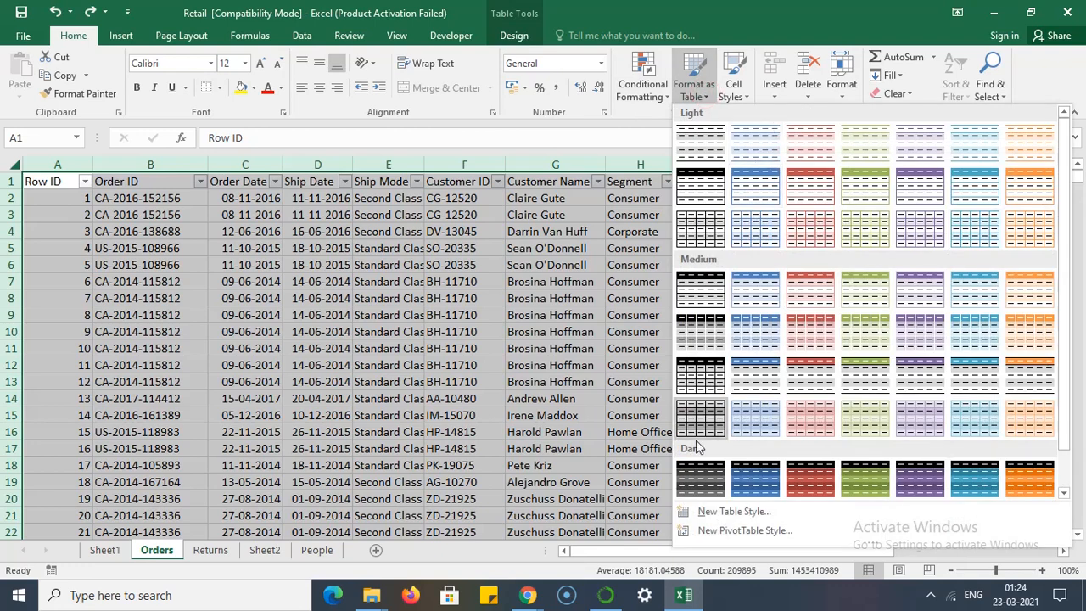
click(756, 162)
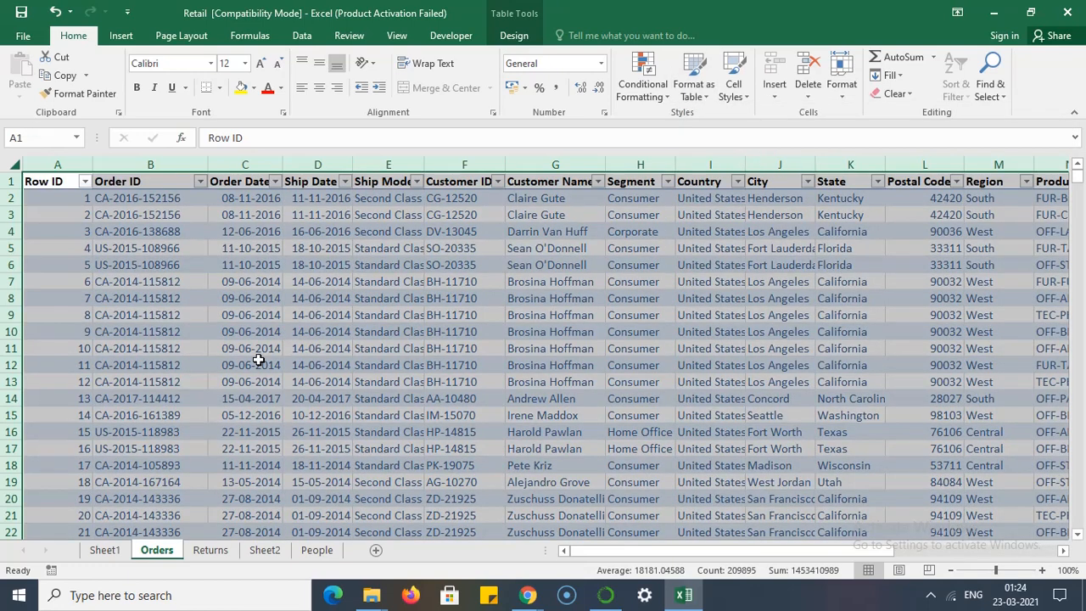
click(378, 338)
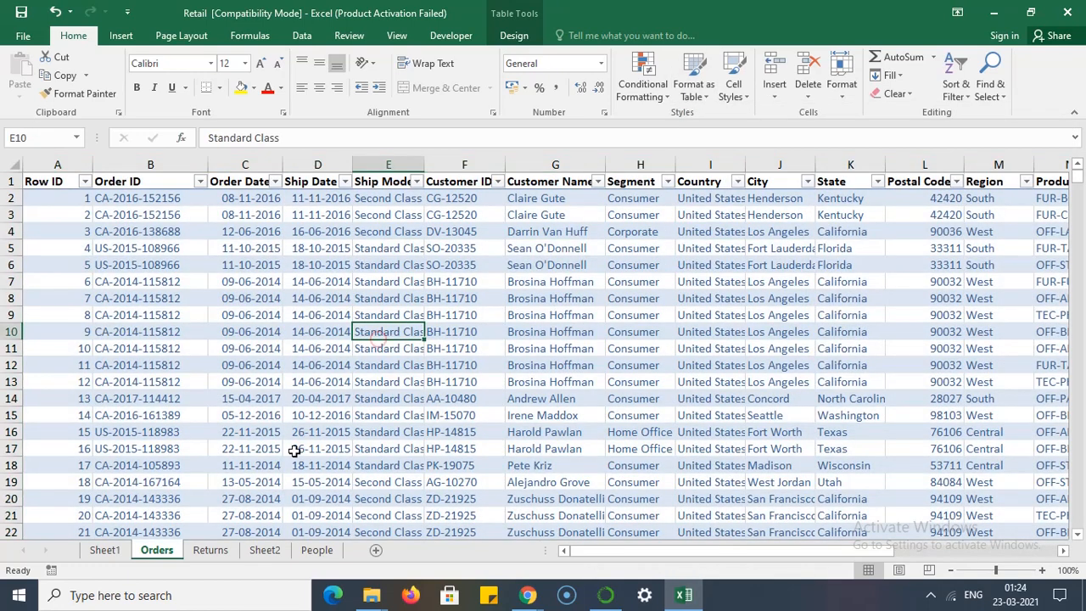
- Format the Returns sheet data in A1:B297 as a table with Table Style Light 2, leaving the headers option unchecked
click(211, 550)
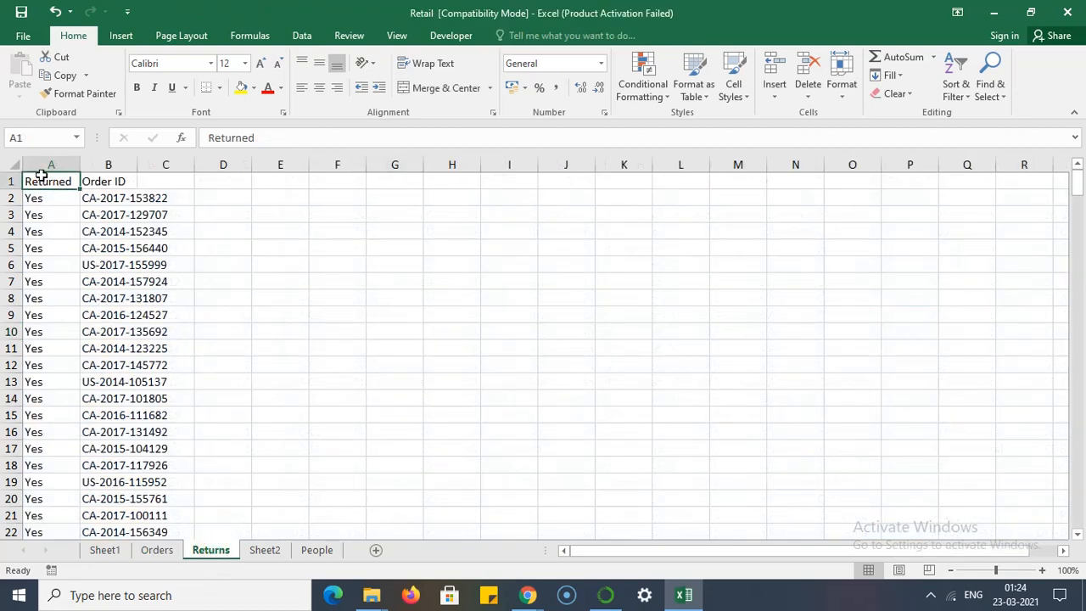
click(14, 165)
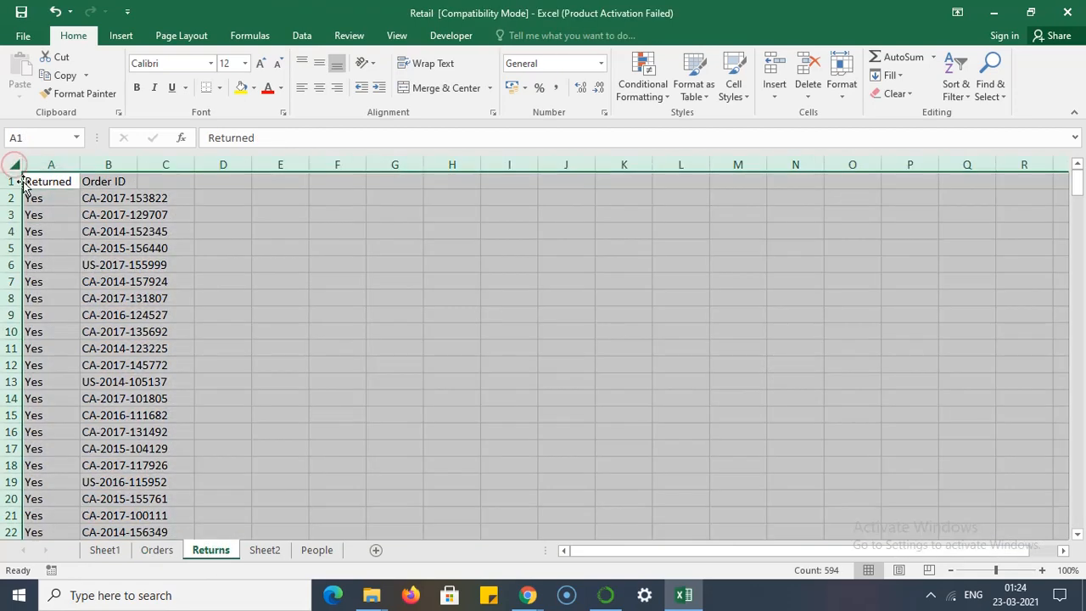
click(223, 197)
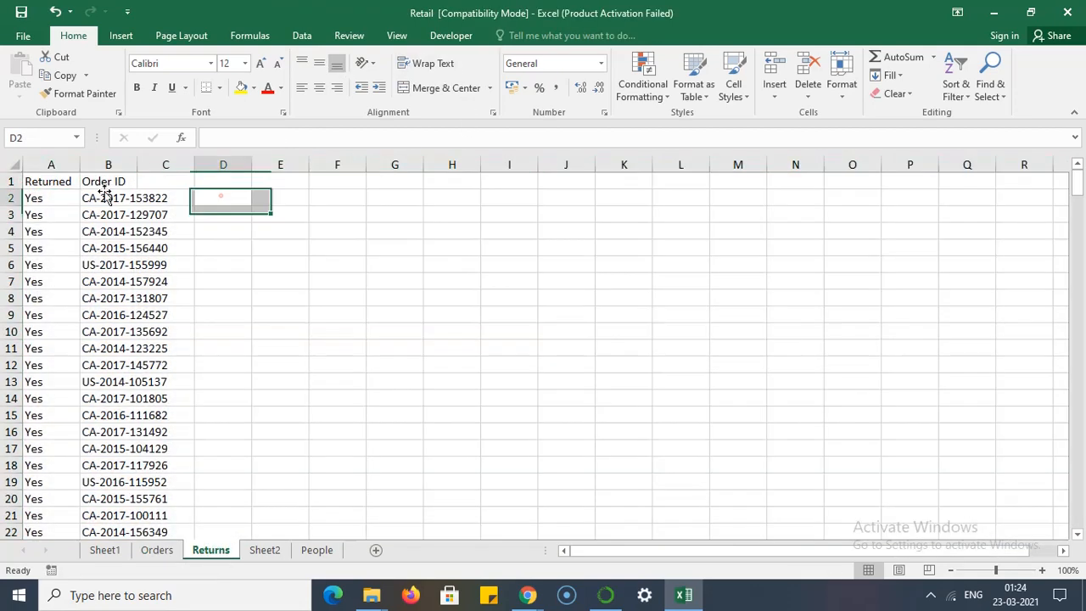
click(39, 182)
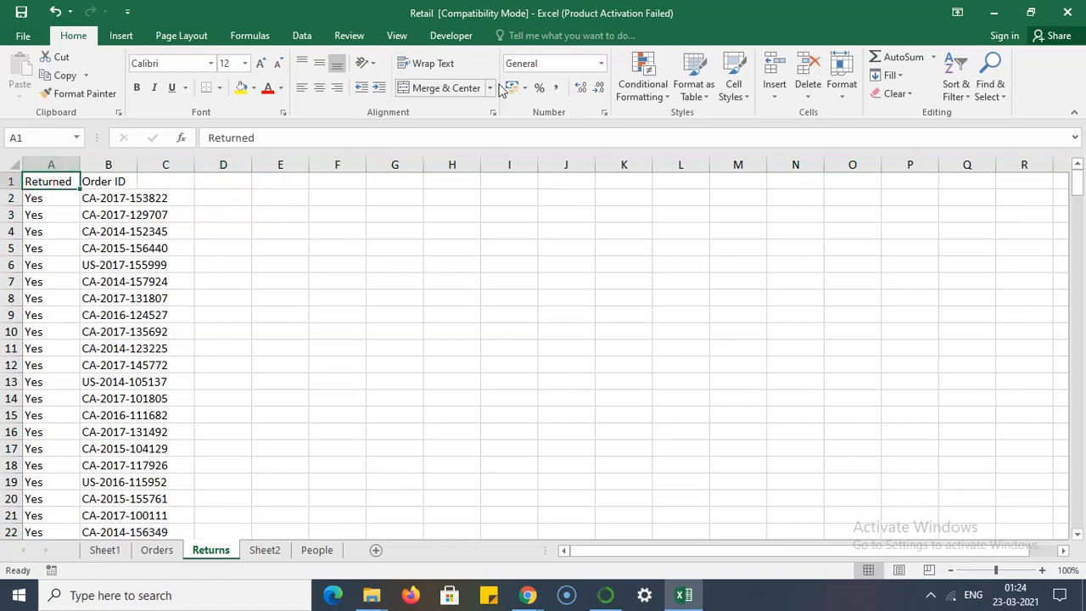
click(703, 92)
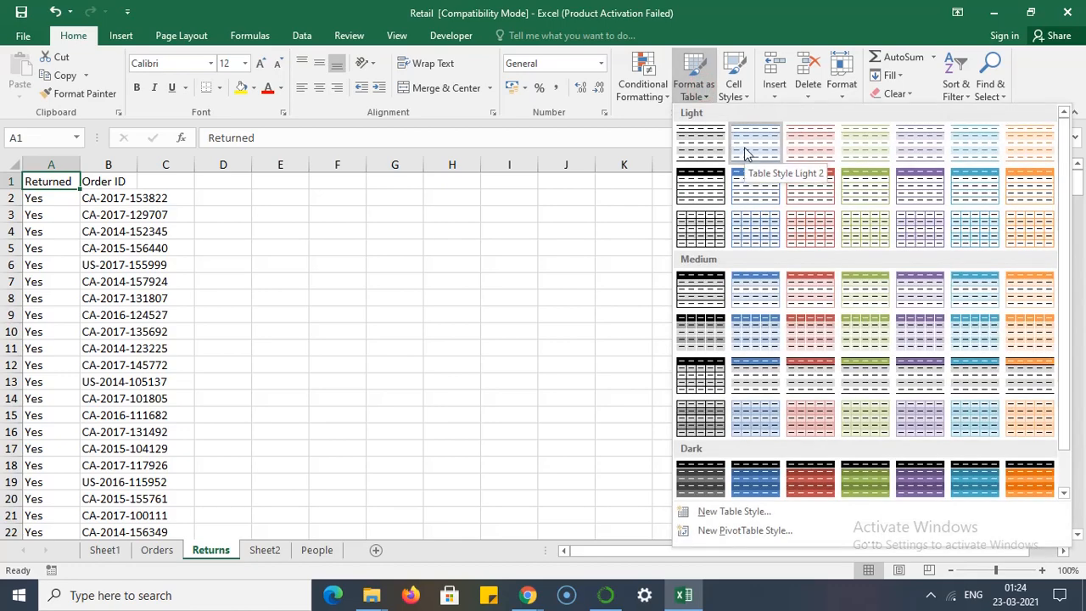
click(755, 150)
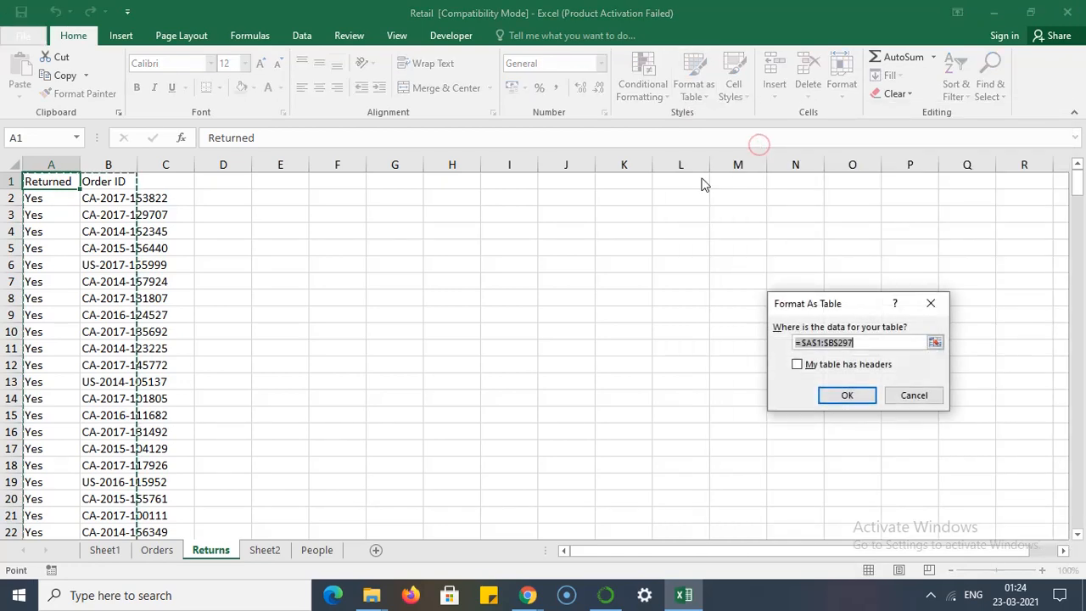
click(866, 400)
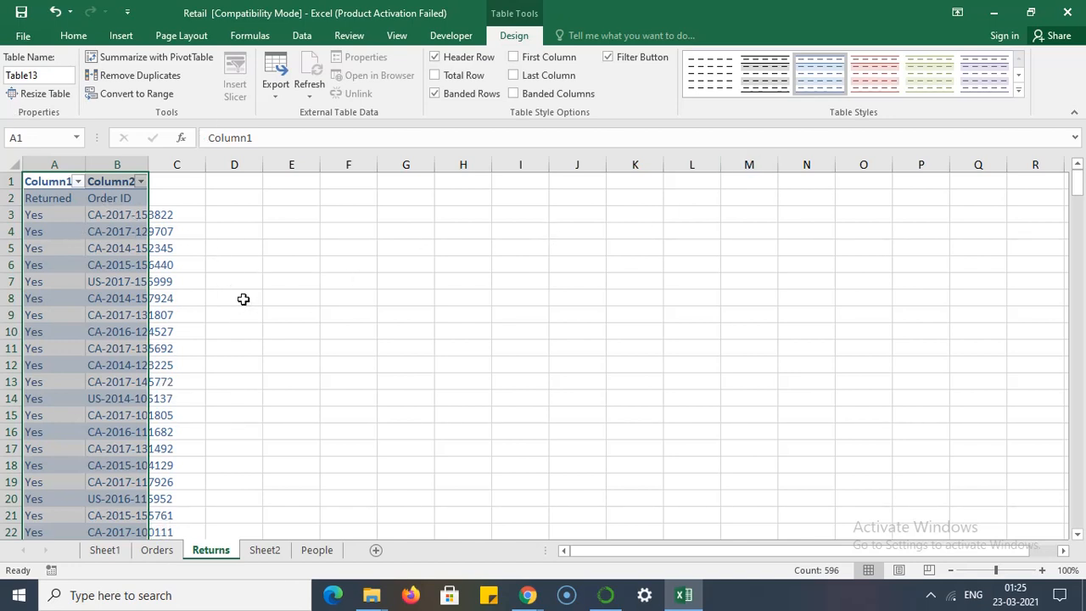
click(244, 347)
- Create a query from the Orders sheet's table and load it to a new worksheet
click(157, 550)
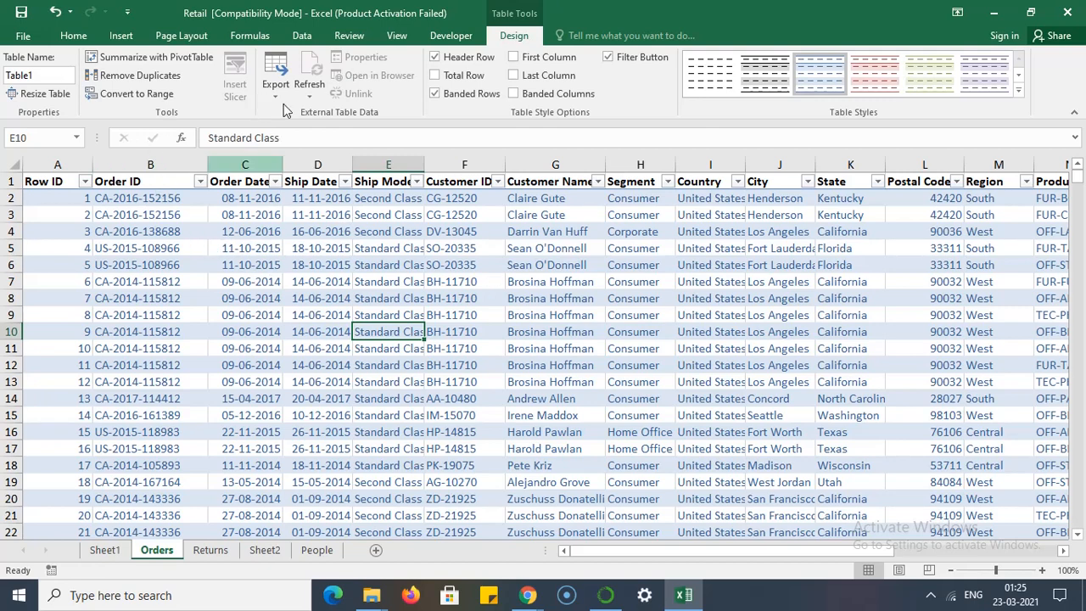
click(303, 37)
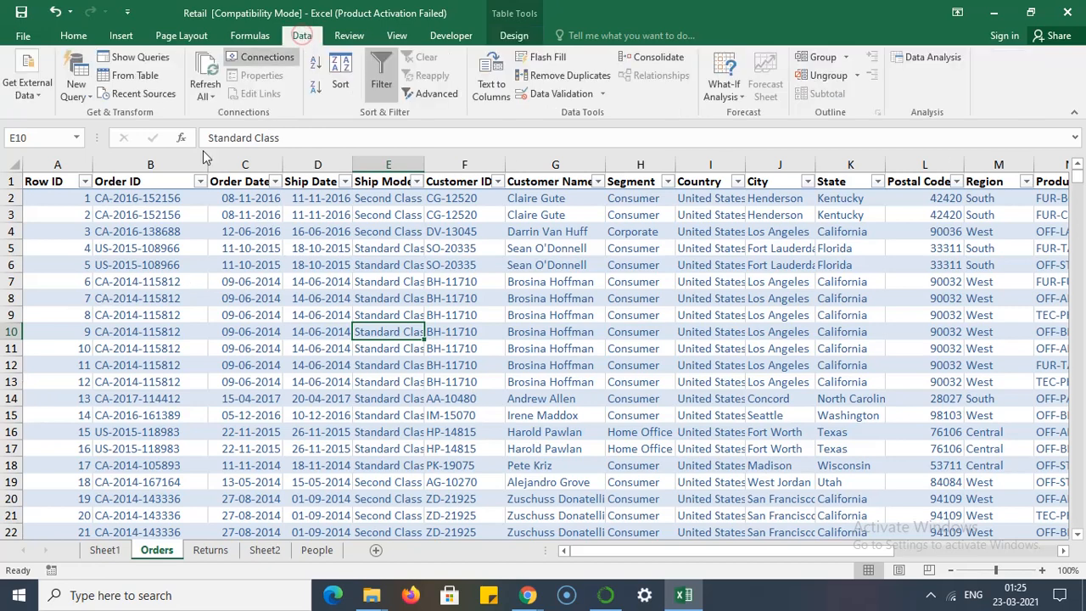
click(128, 78)
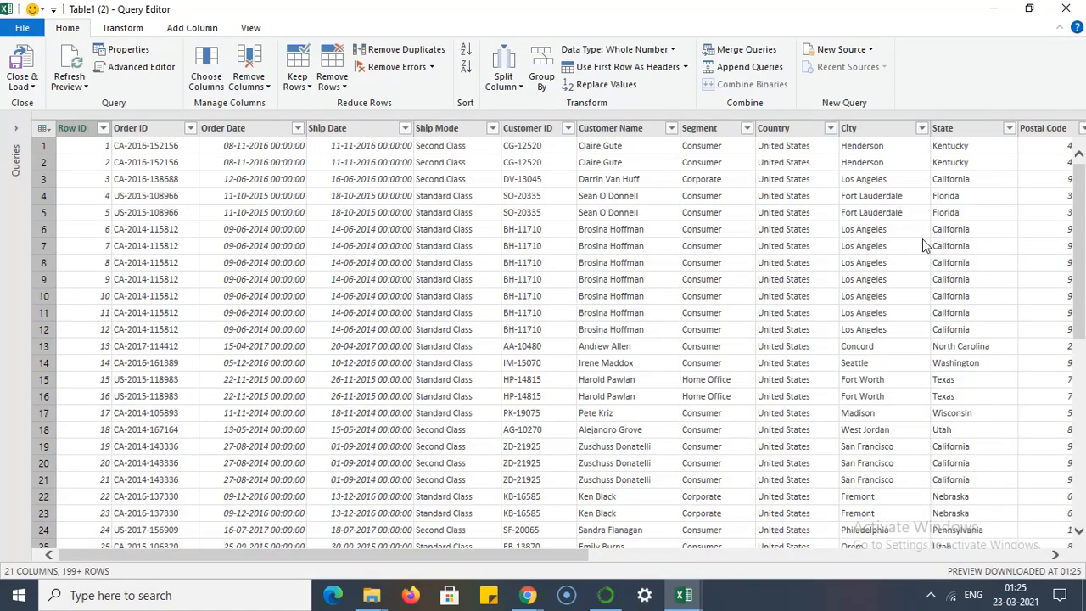
click(23, 90)
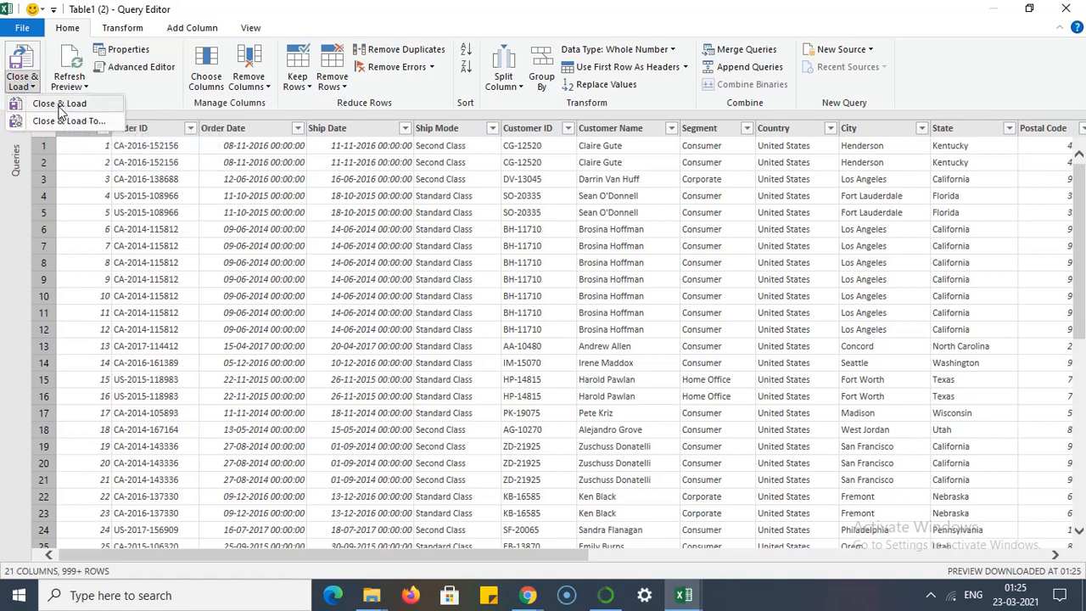
click(60, 105)
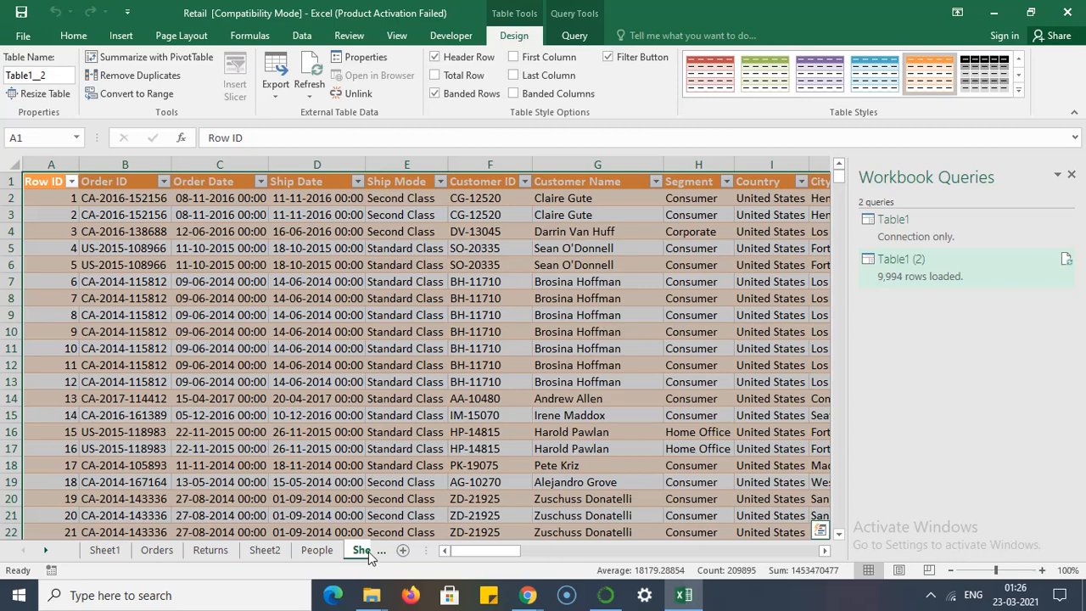
- Create a query from the Returns sheet's table and load it to a new worksheet
click(217, 553)
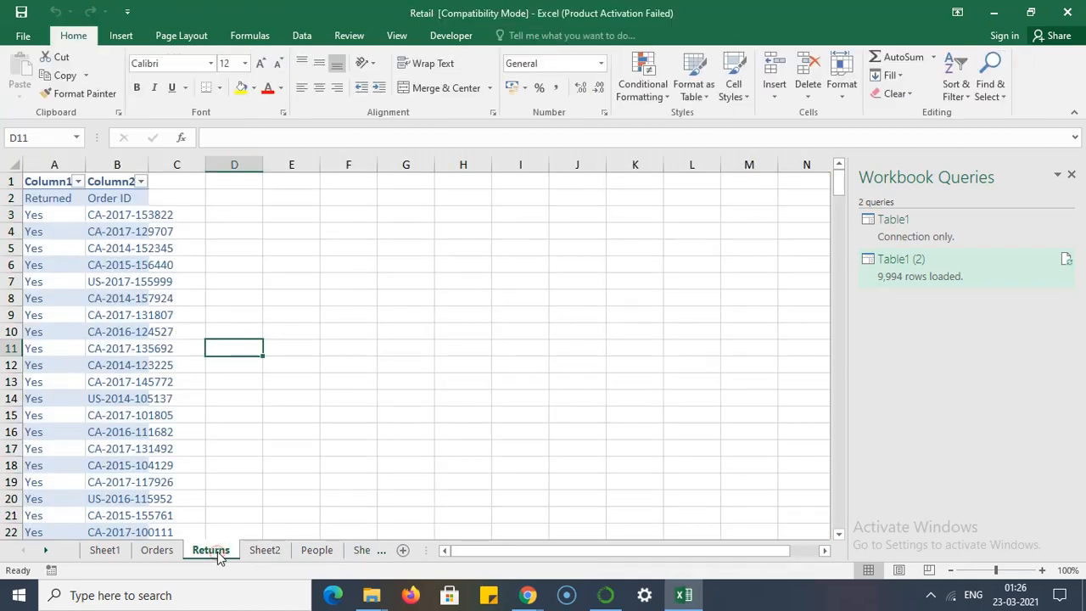
click(27, 176)
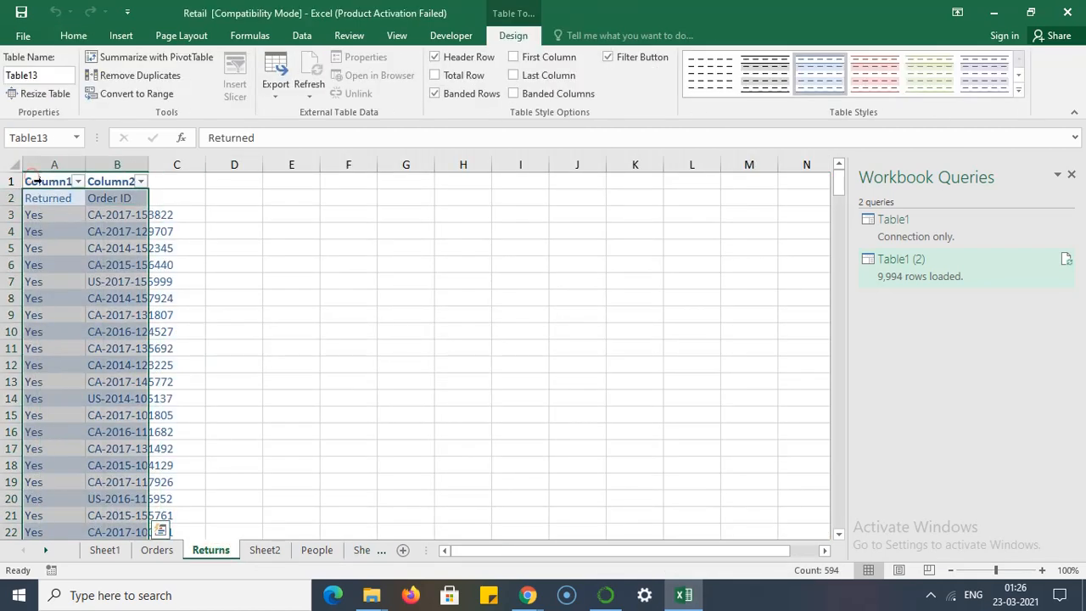
click(304, 36)
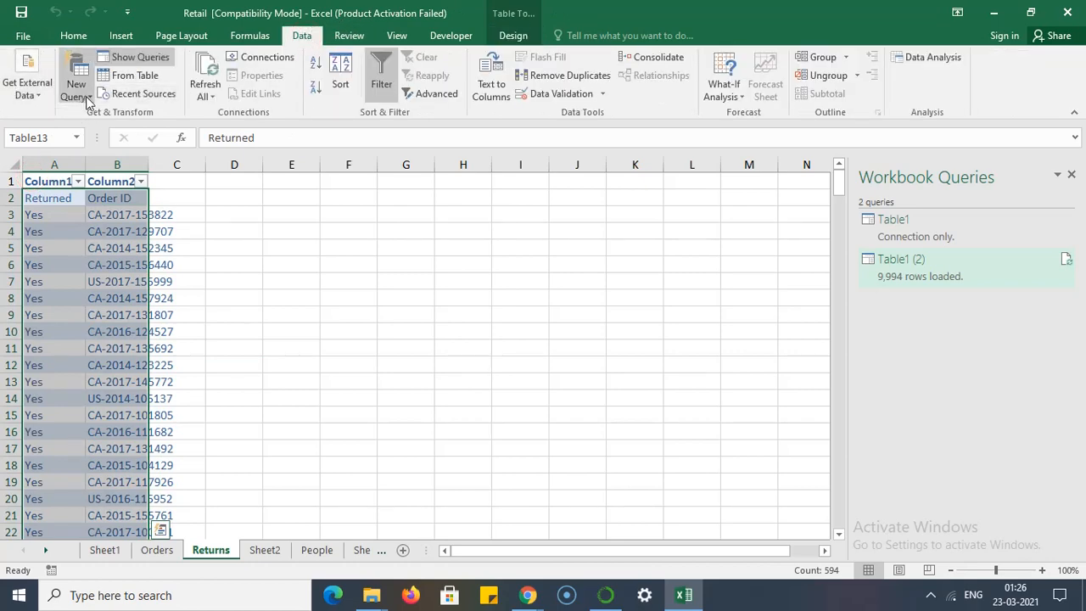
click(136, 76)
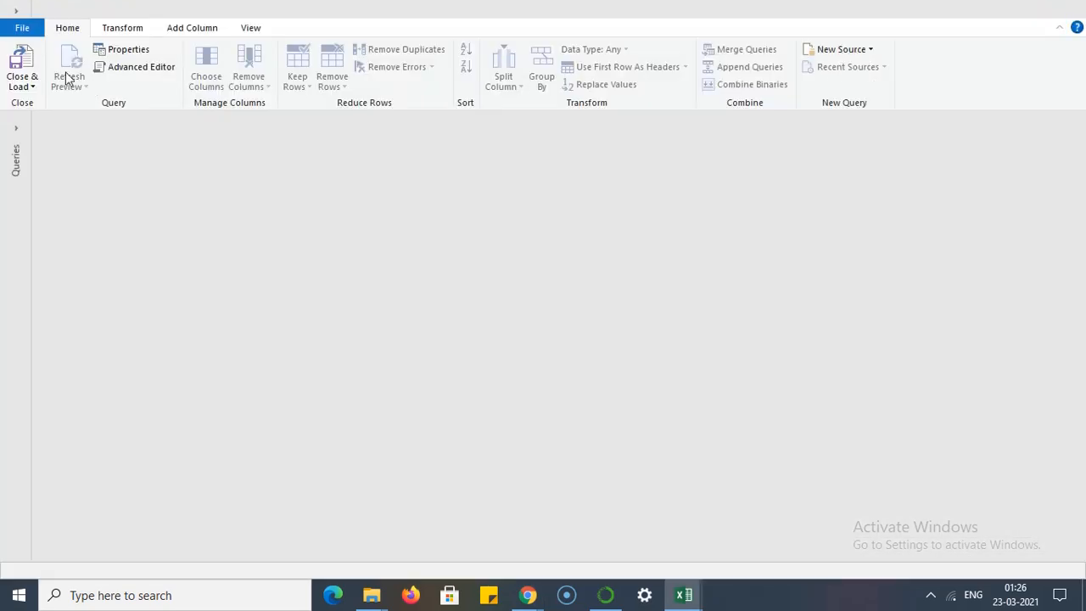
click(32, 87)
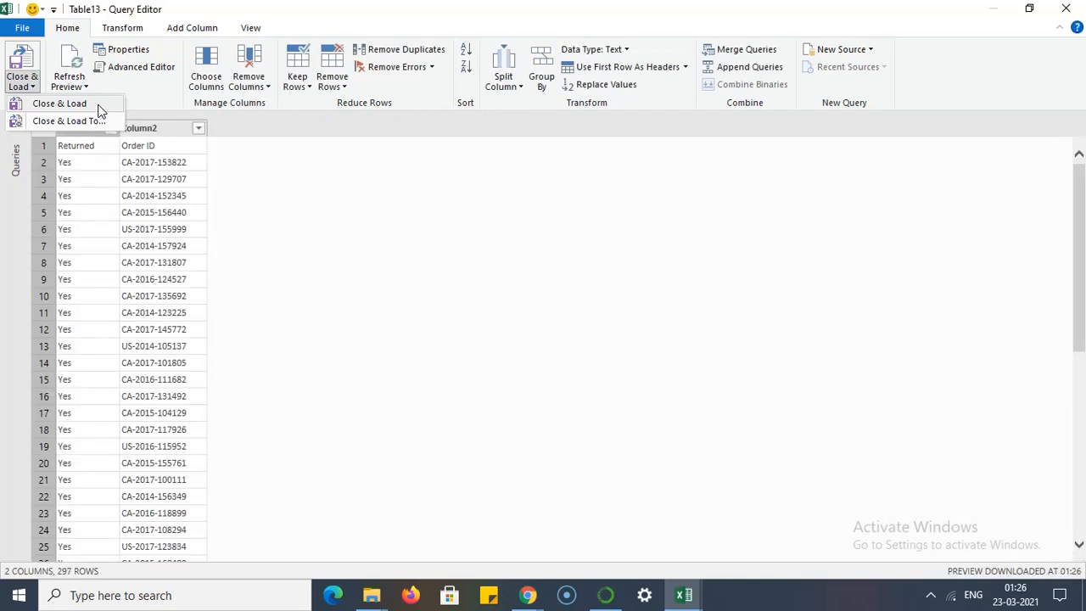
click(98, 106)
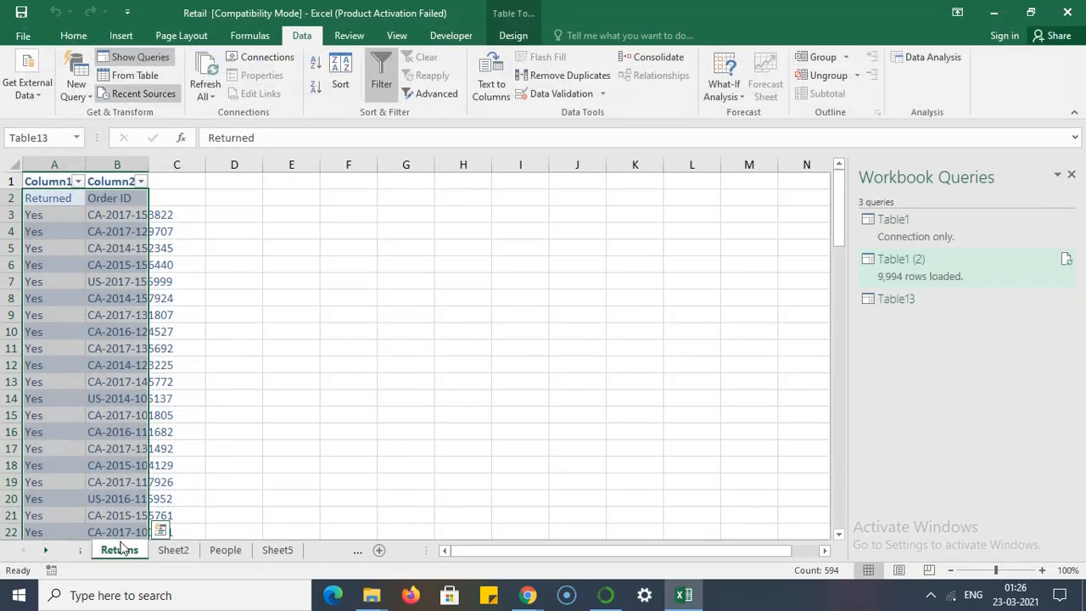
- Compare the loaded orders query on Sheet5 with the loaded returns query on Sheet6, ending on Sheet5
click(265, 550)
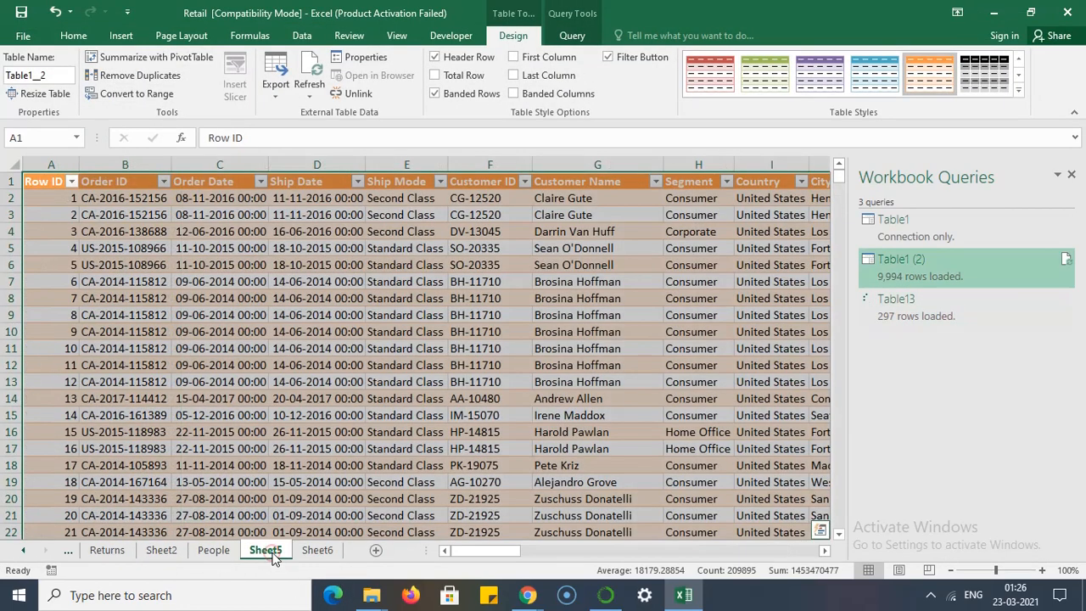
click(317, 551)
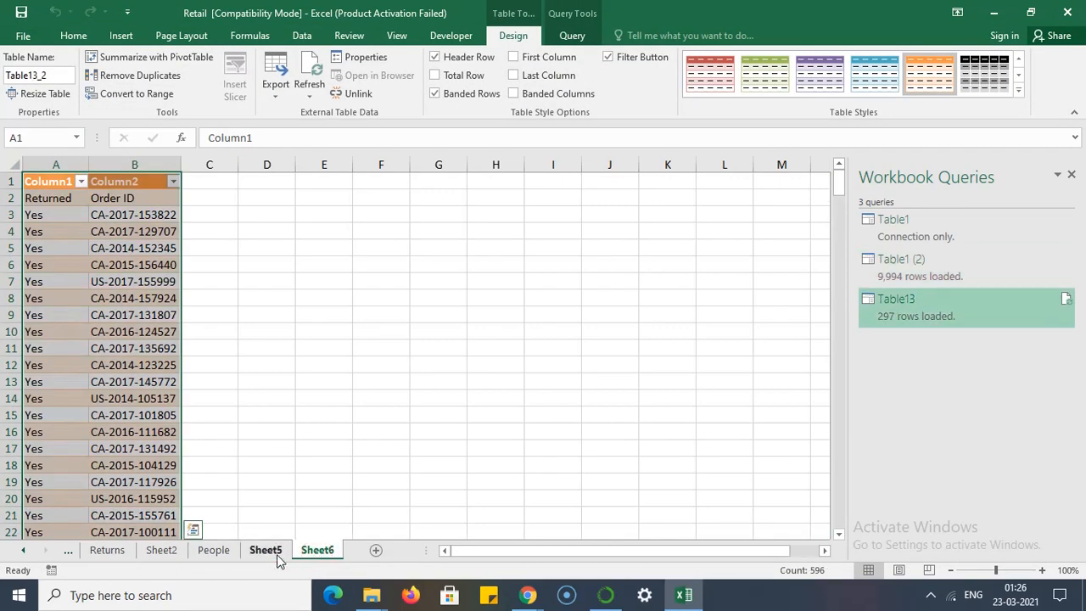
click(278, 553)
click(304, 553)
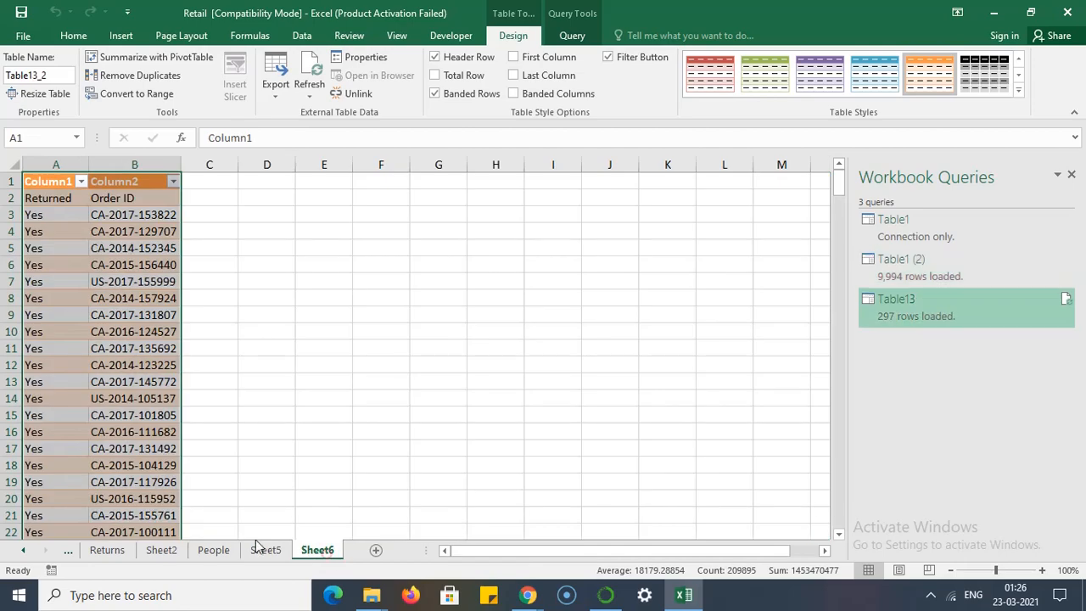
click(259, 550)
click(310, 551)
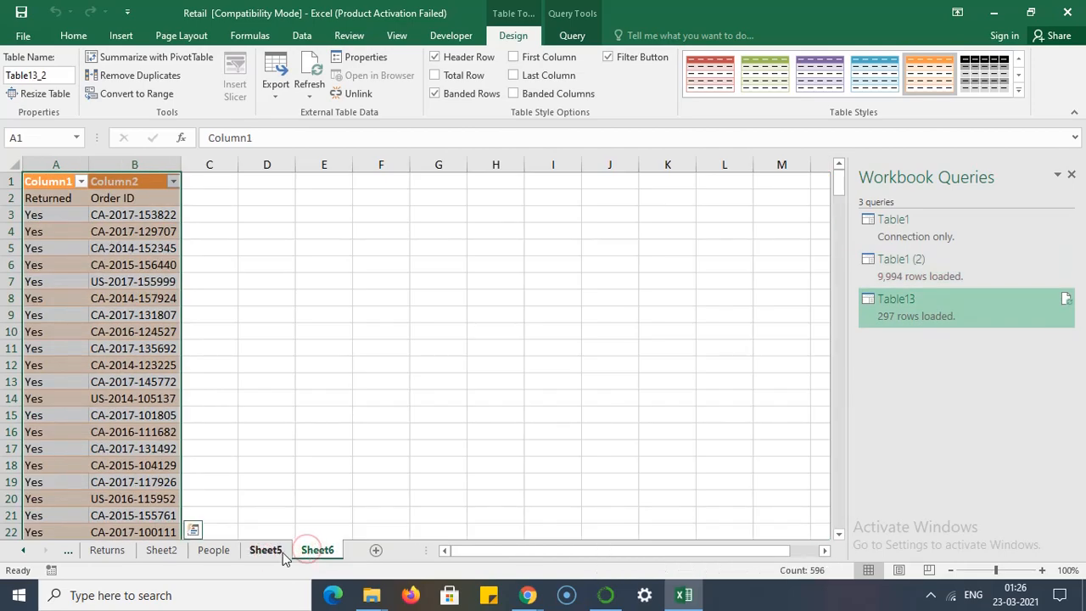
click(285, 553)
click(320, 551)
click(285, 554)
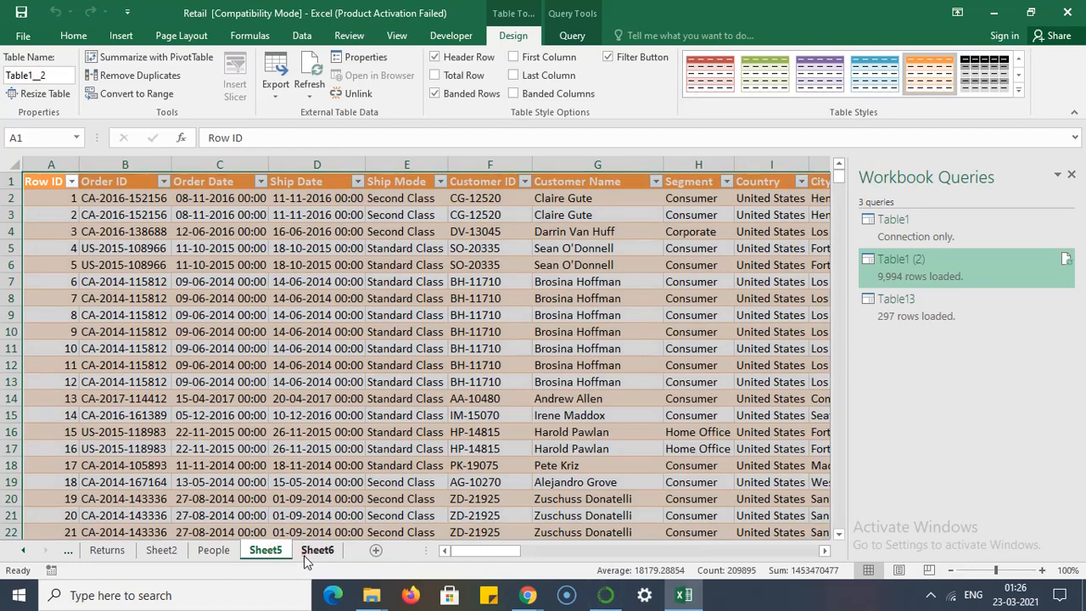
click(305, 552)
click(280, 550)
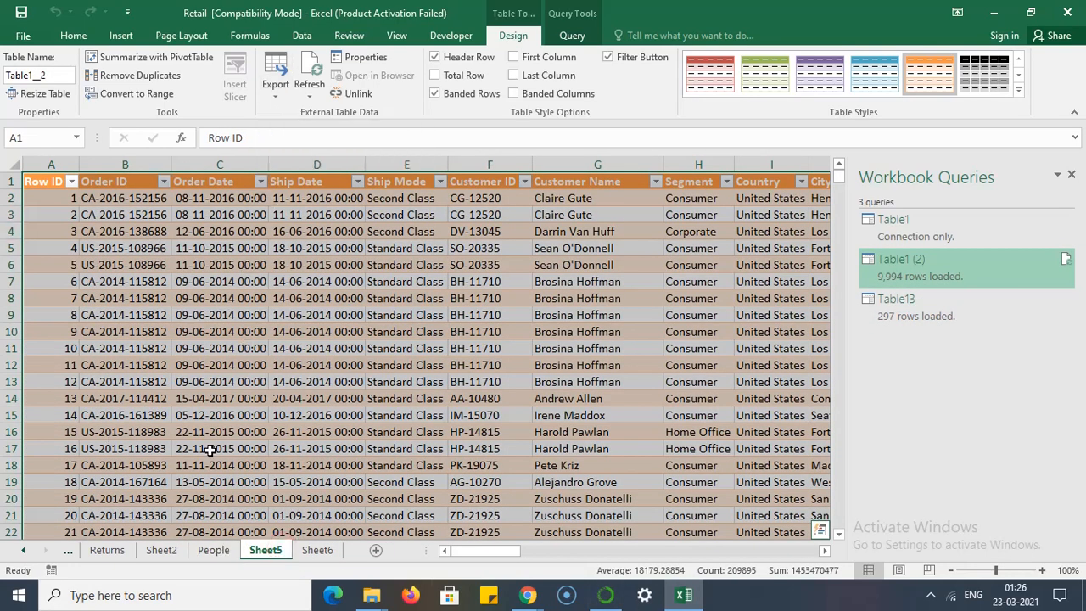
click(320, 552)
click(266, 552)
click(327, 556)
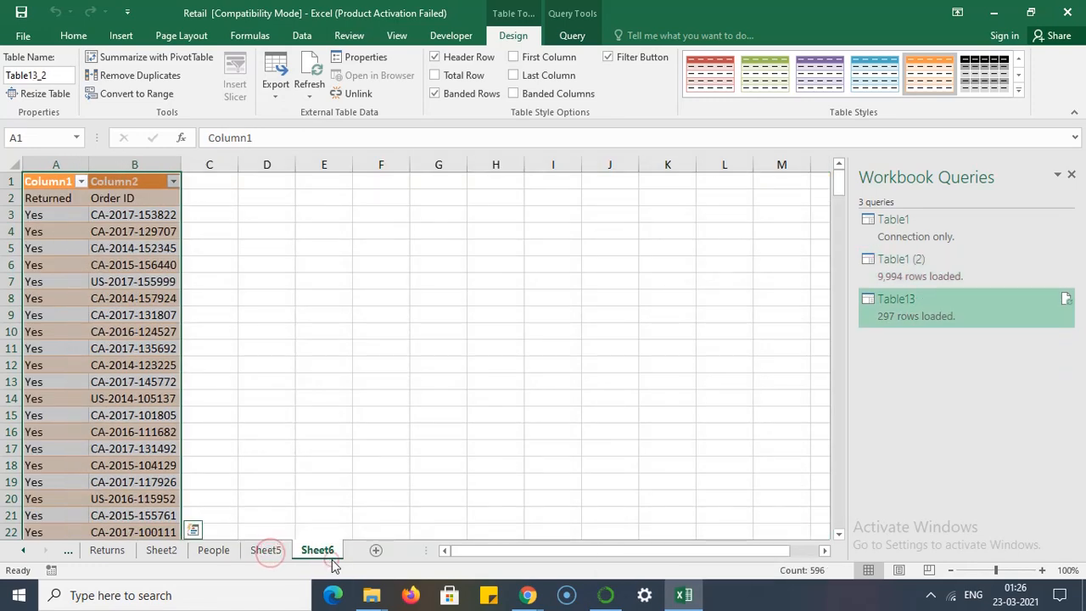
click(263, 550)
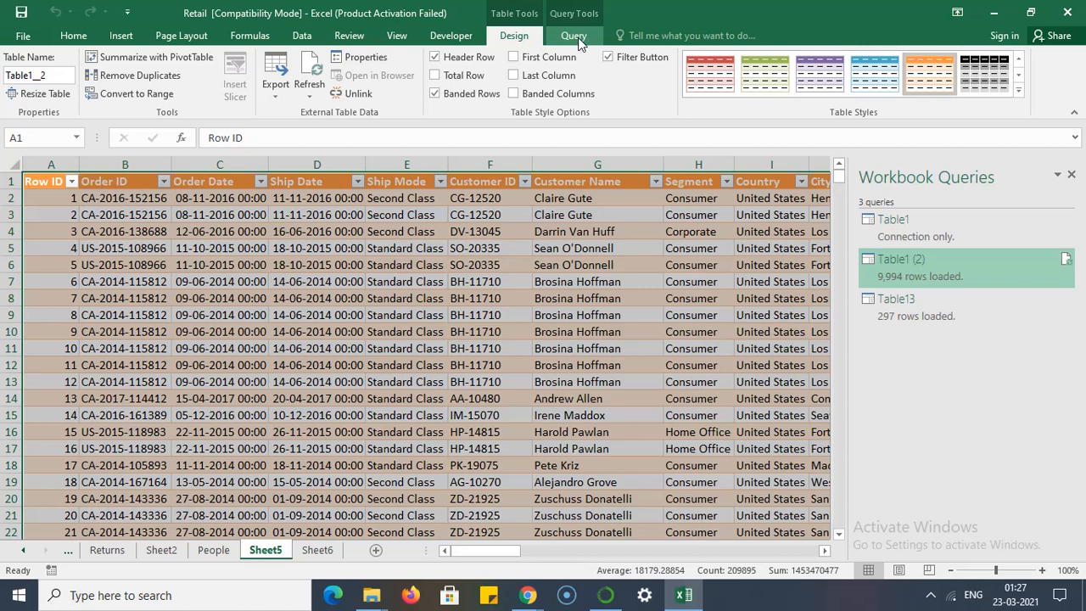
- Merge the Table1 (2) query with Table13, matching Order ID to Column2 and including only matching rows
click(577, 37)
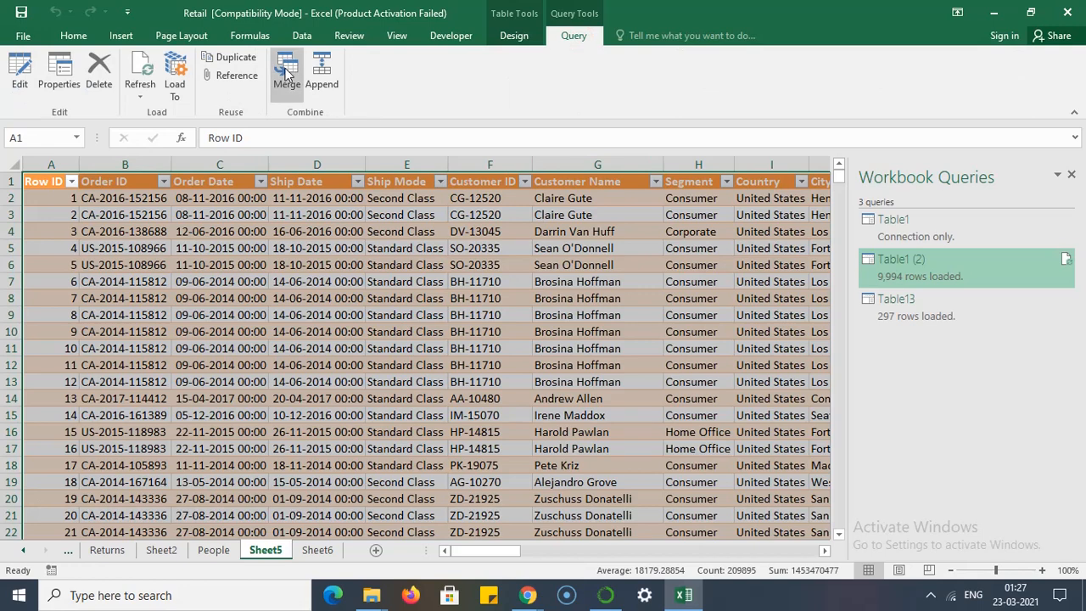
click(287, 92)
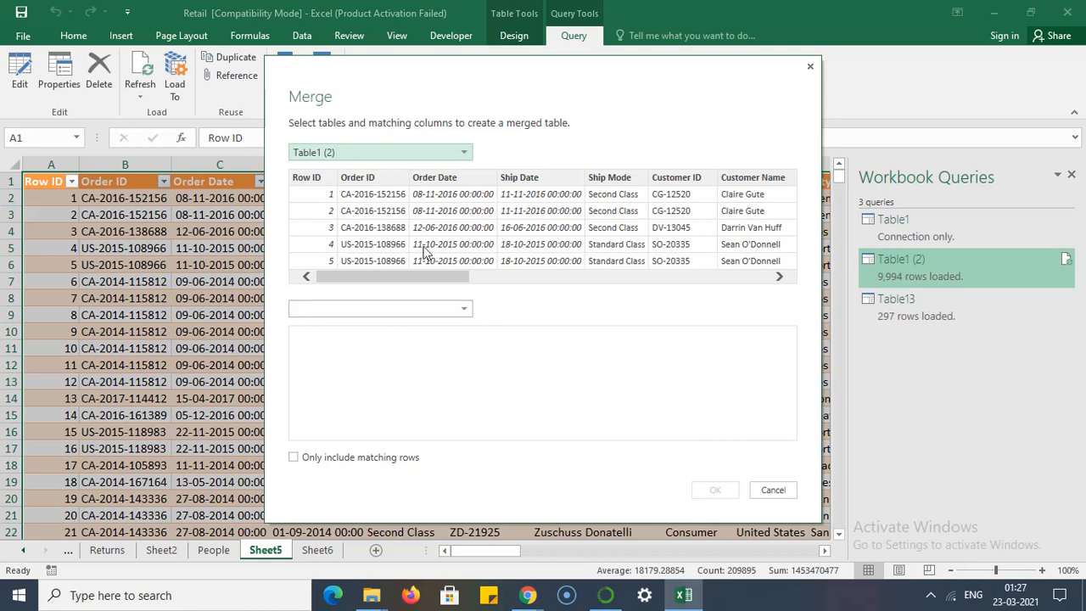
click(465, 313)
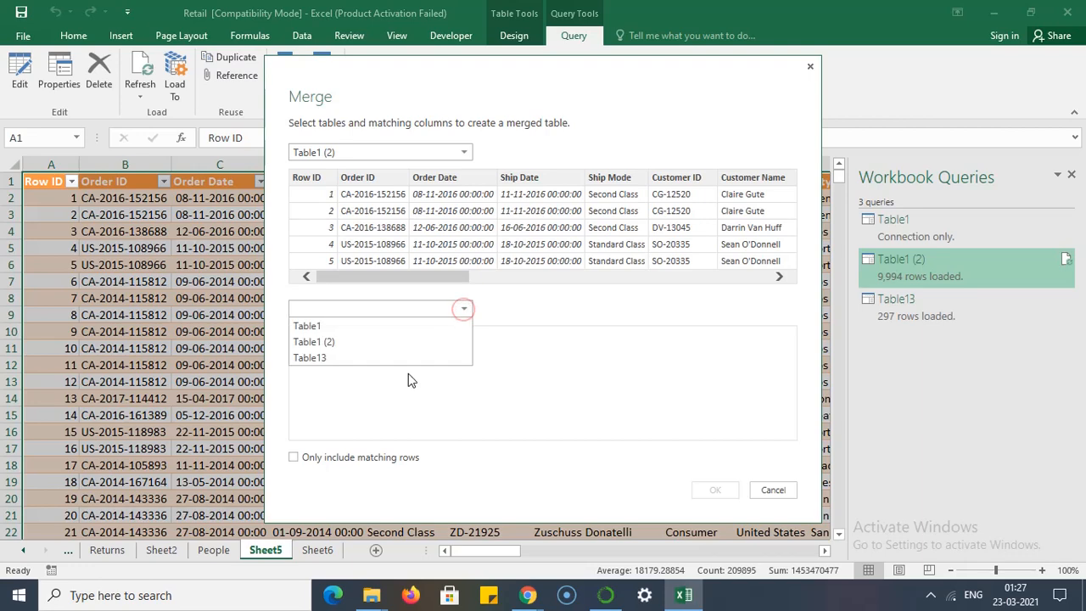
click(368, 343)
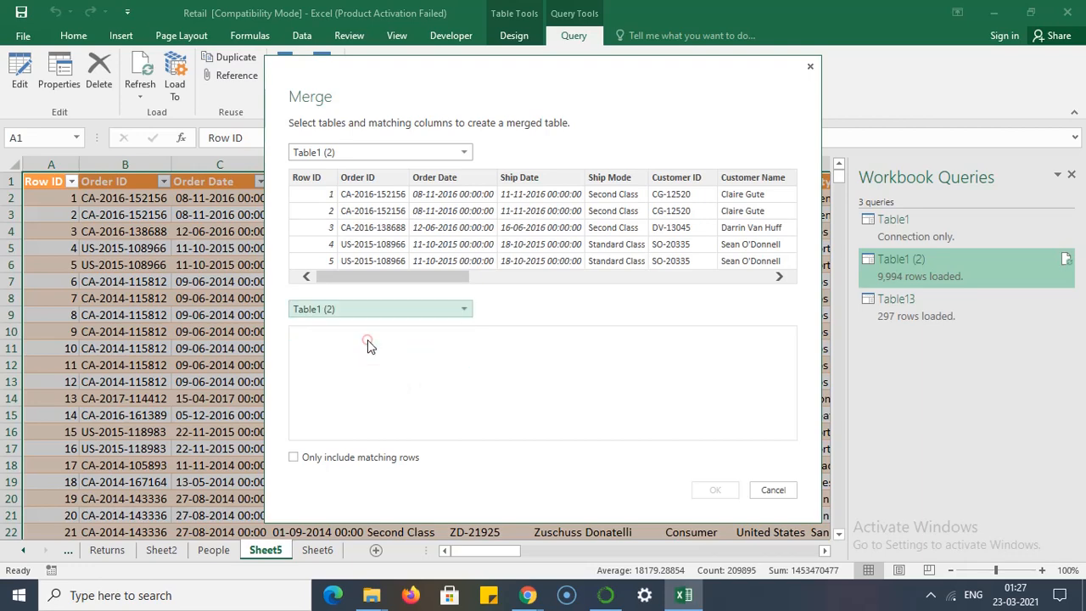
click(433, 314)
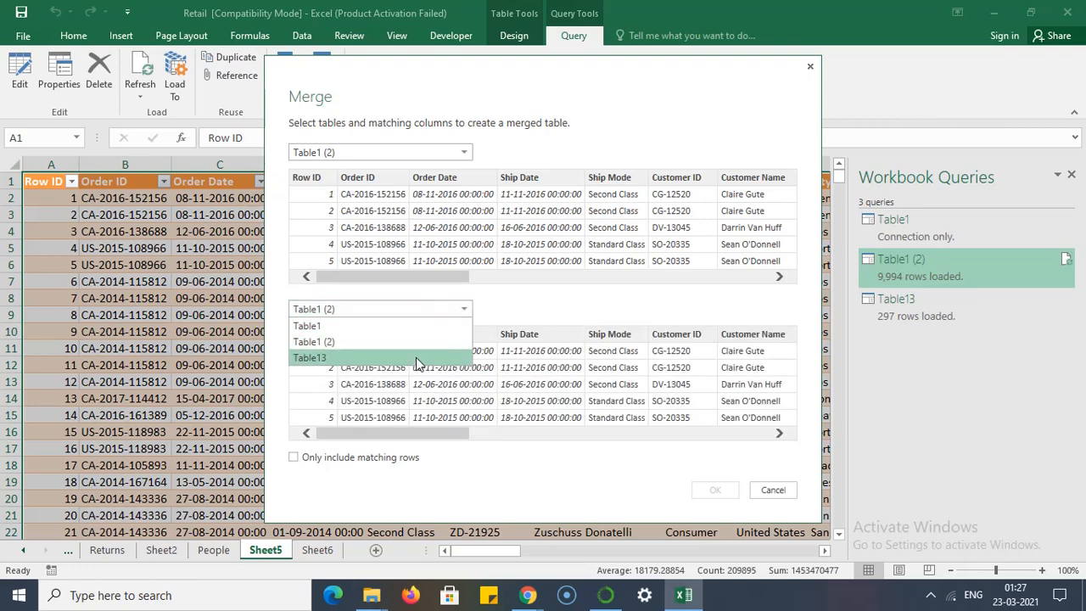
click(416, 357)
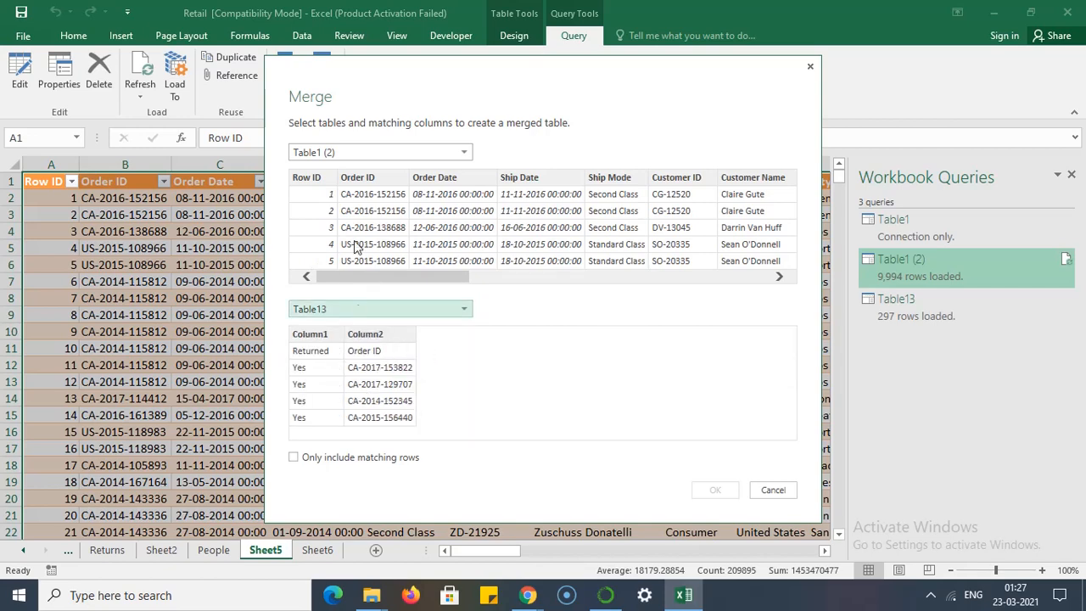
click(374, 177)
click(376, 334)
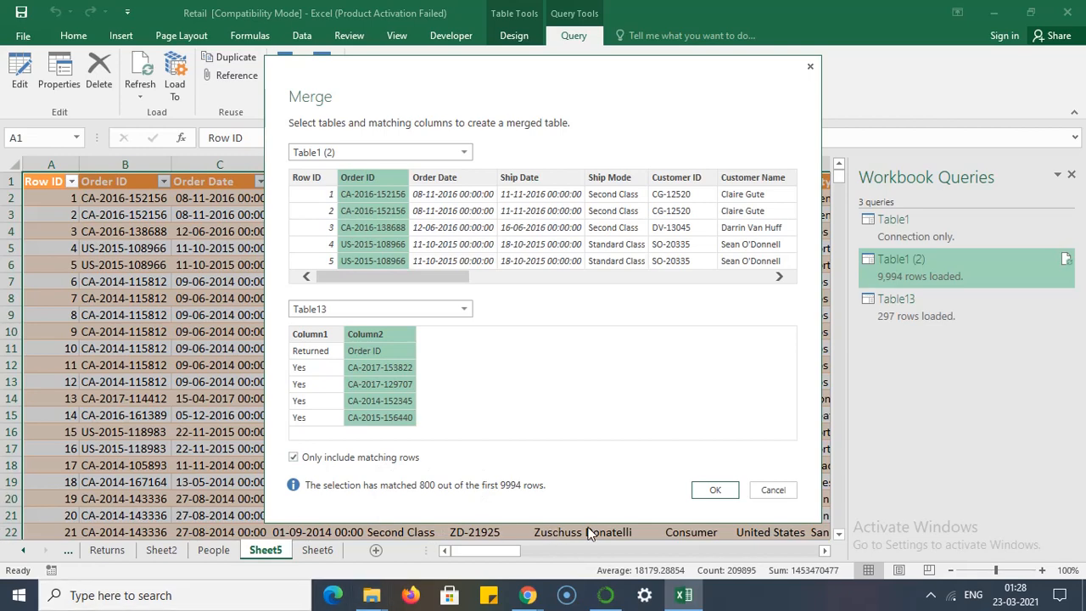
click(715, 492)
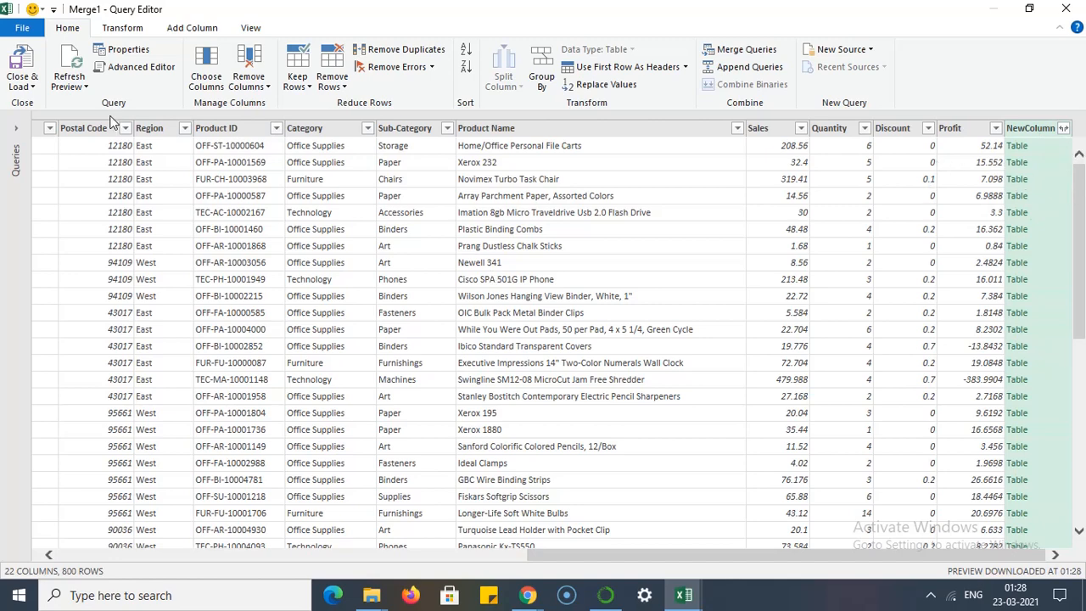
- Expand NewColumn in the merged query to bring in only Column1, keeping the original column name as prefix
click(1063, 129)
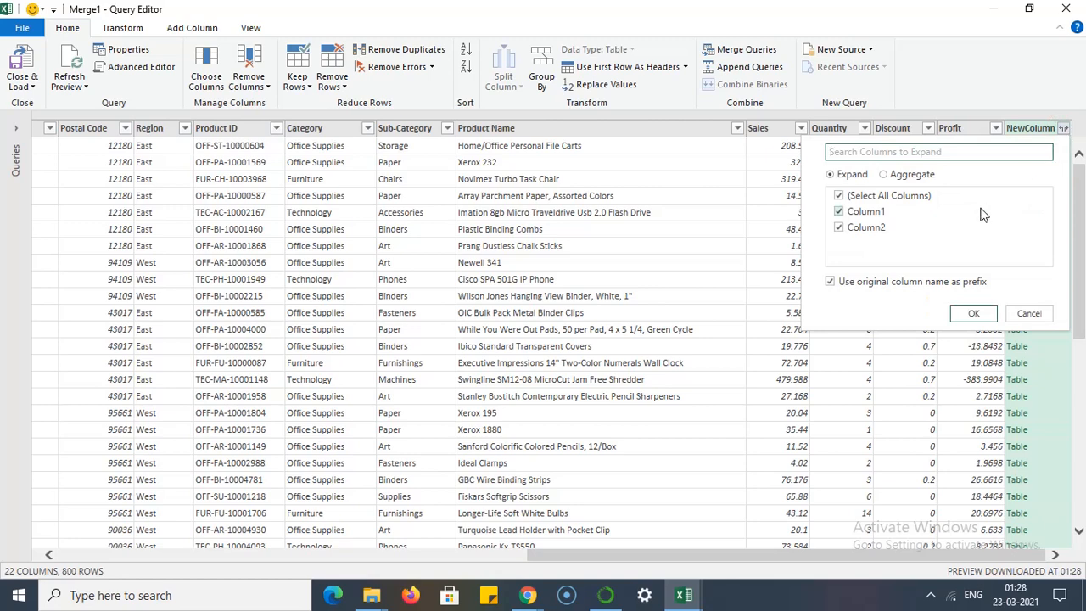
click(896, 197)
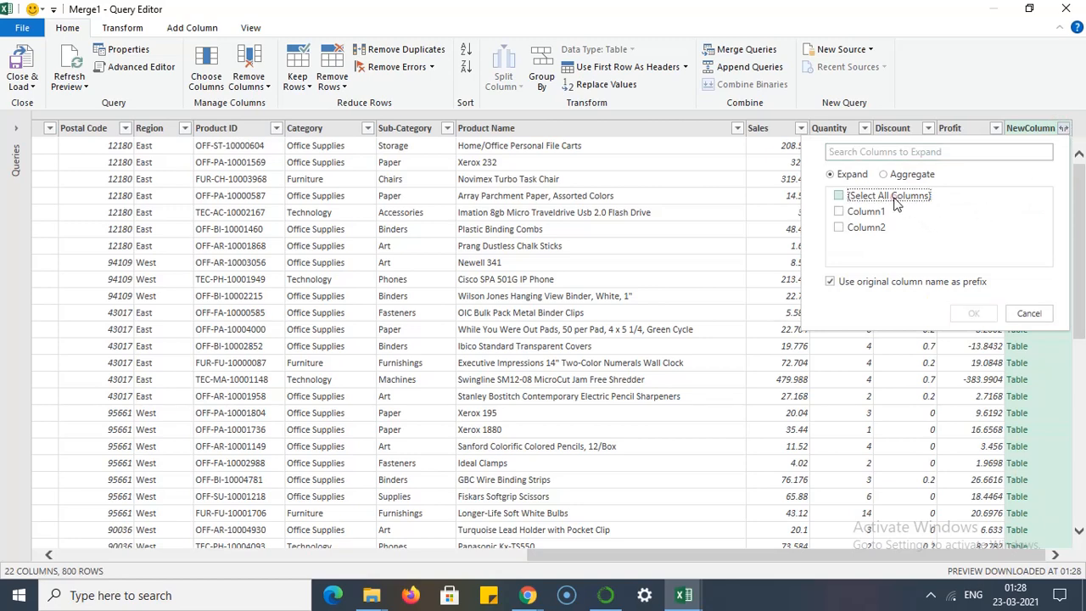
click(874, 211)
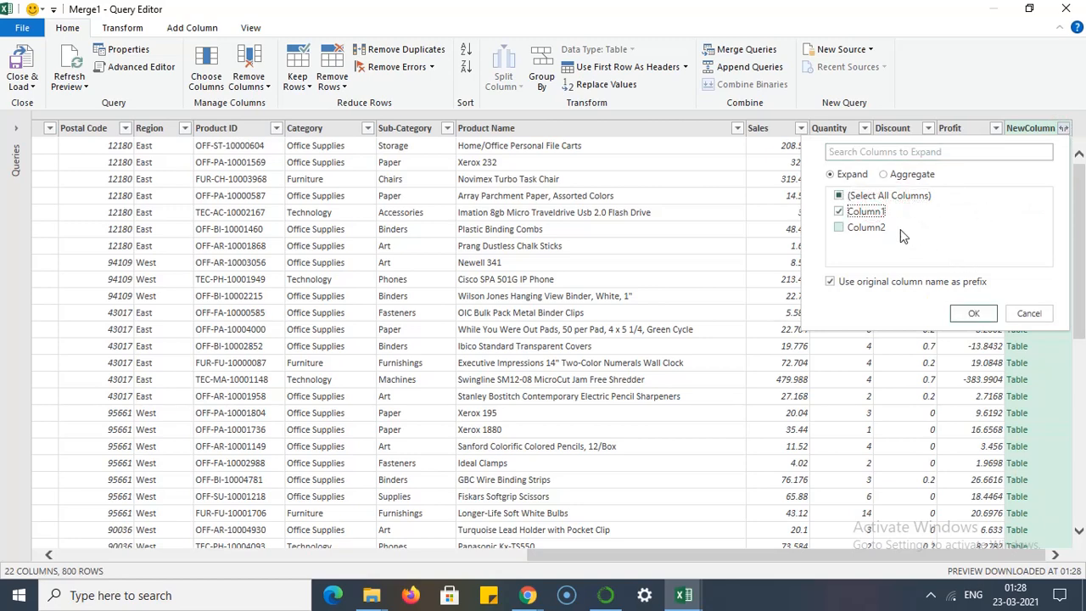
click(974, 314)
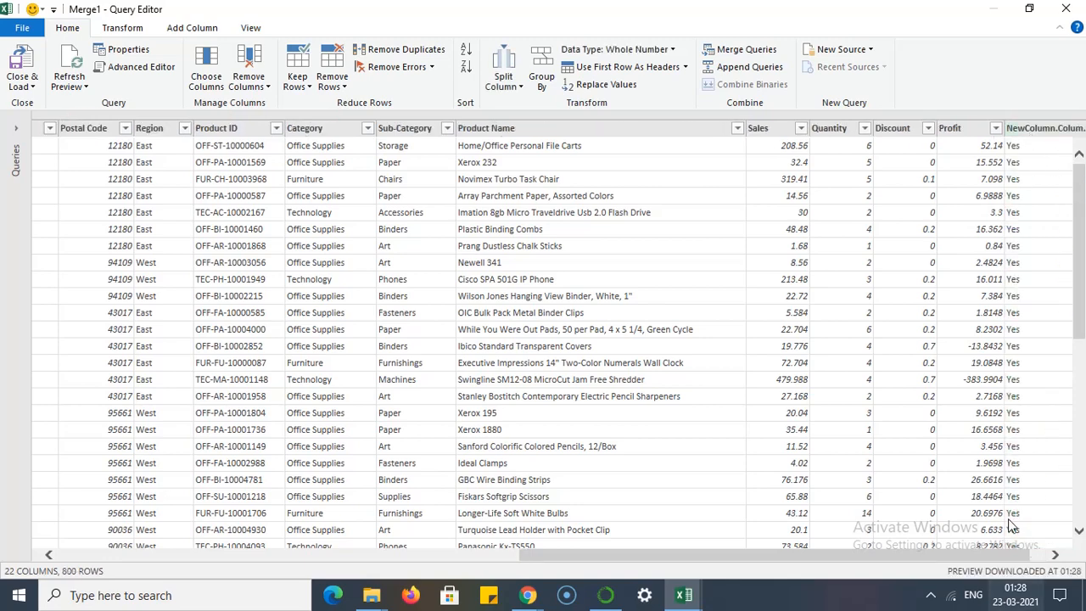
drag(827, 555, 1084, 546)
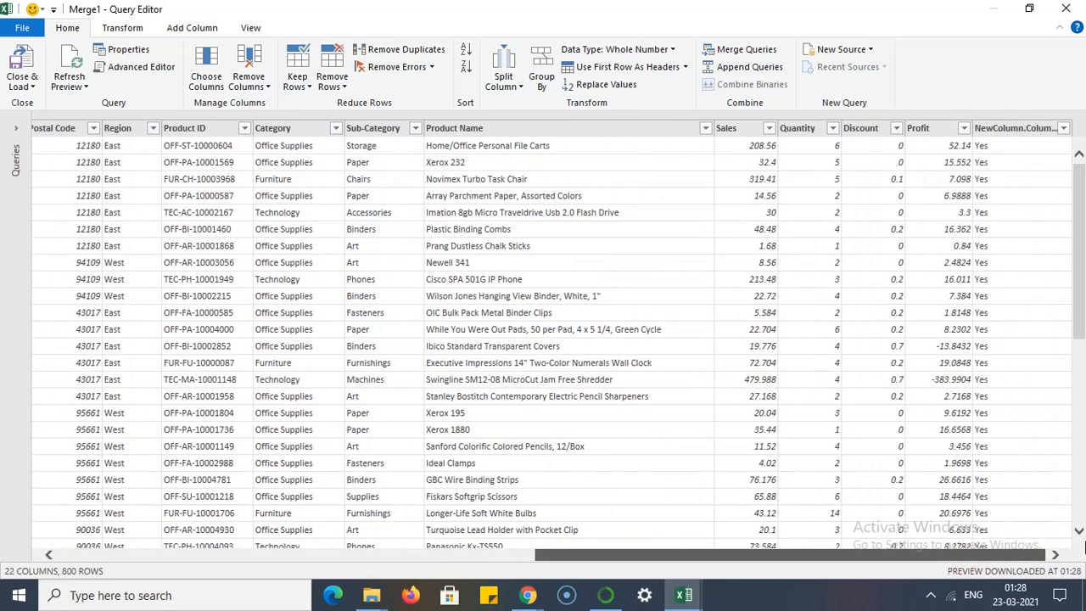
- Check the expanded column's filter values without applying a filter, and close and load the merged query to a new worksheet
click(1063, 128)
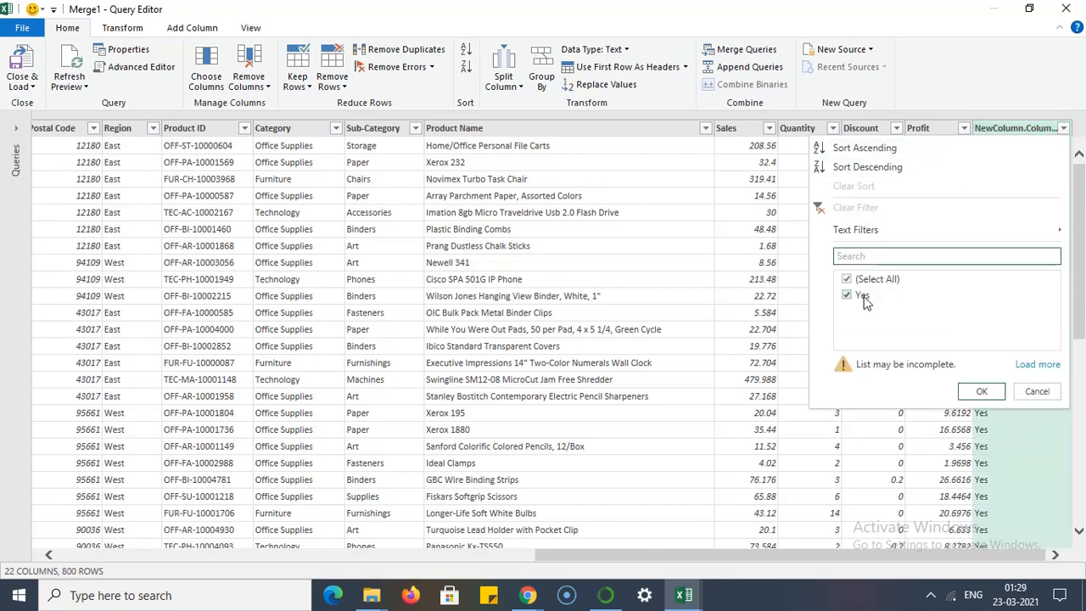
click(1046, 398)
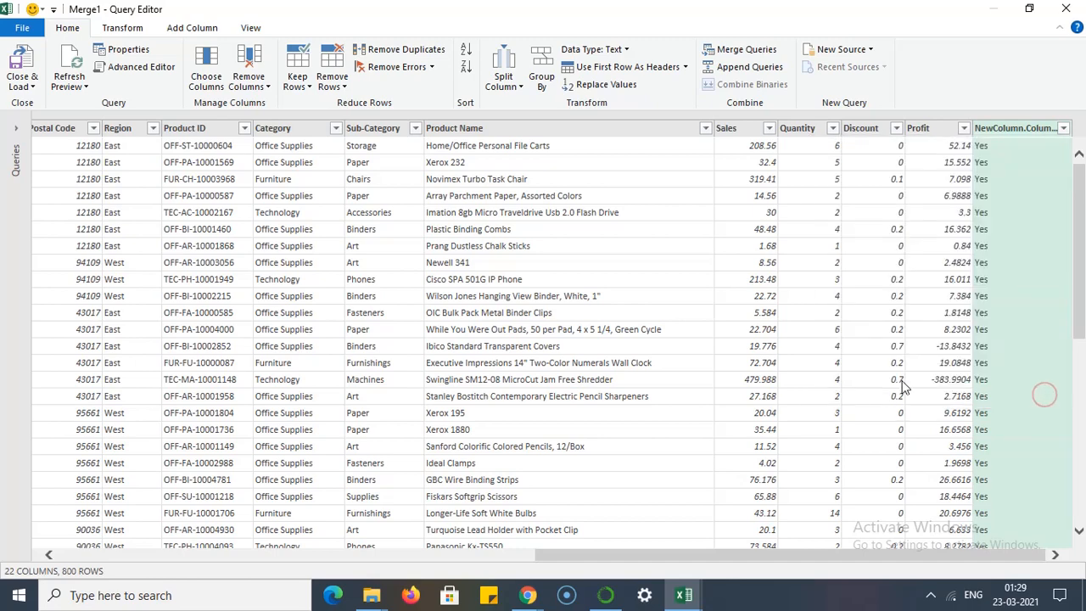
click(31, 88)
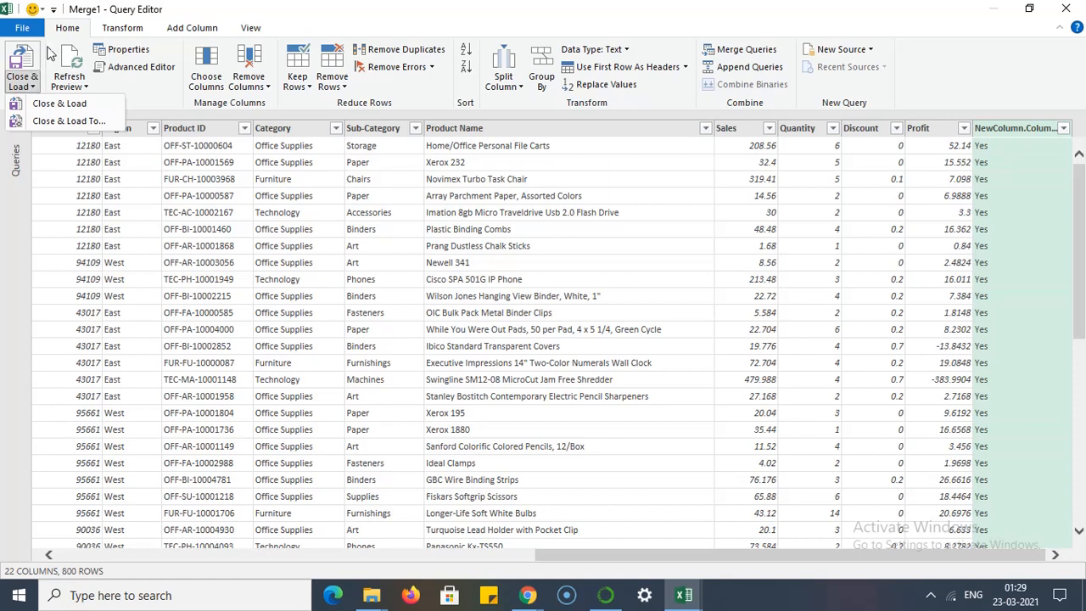
click(84, 104)
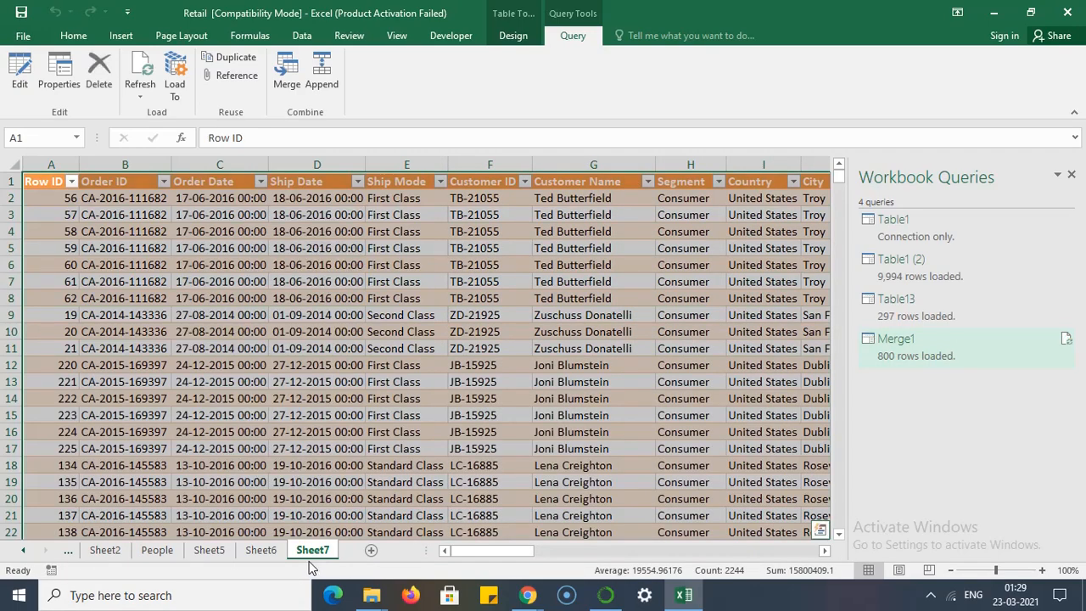
drag(454, 547, 533, 553)
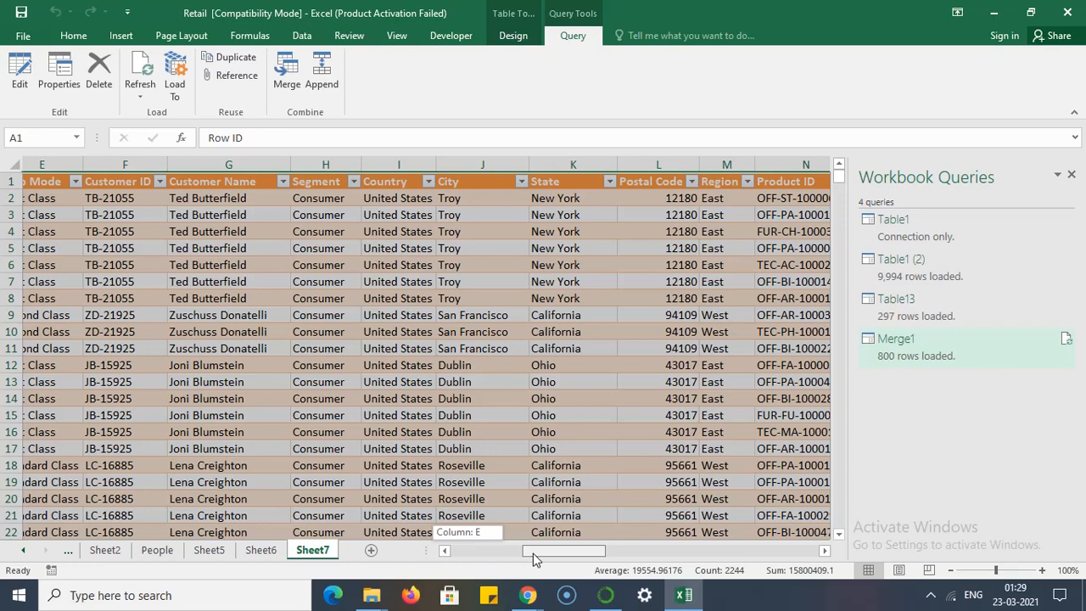
drag(533, 553, 533, 553)
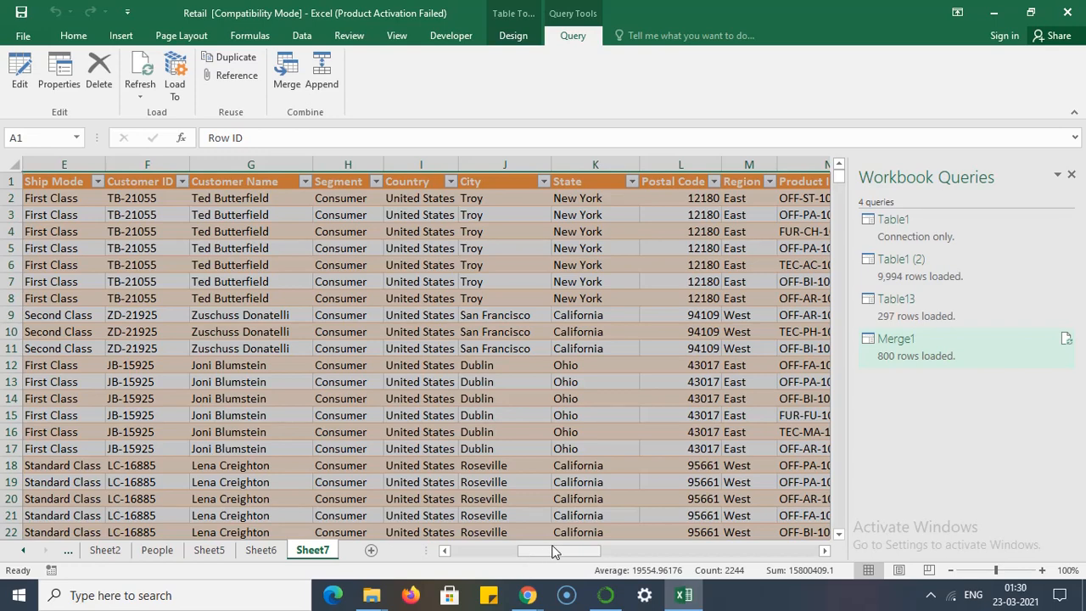
drag(553, 553, 484, 553)
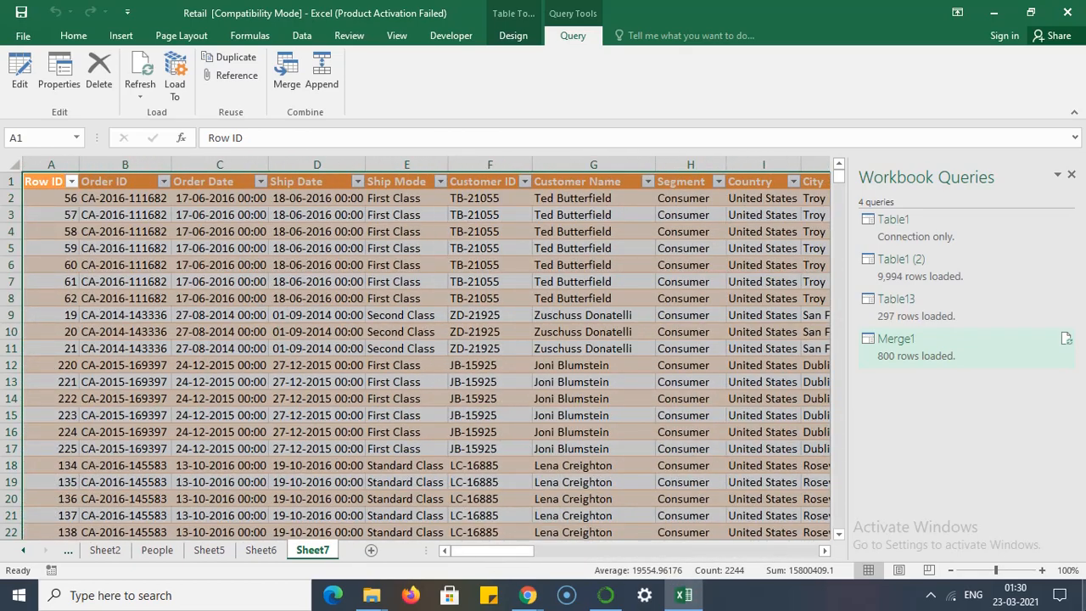
click(931, 597)
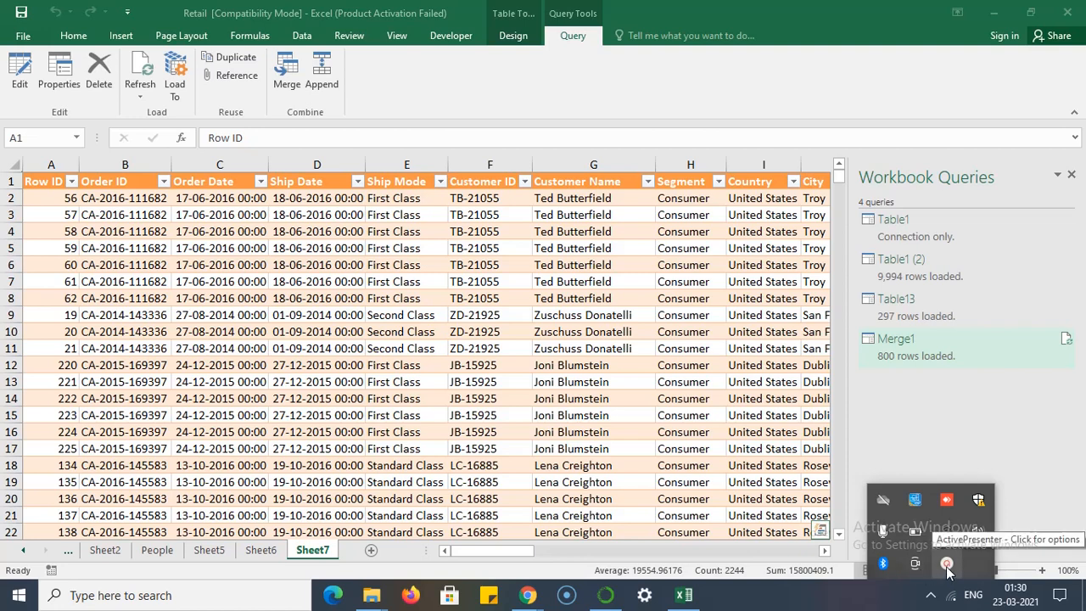
click(948, 565)
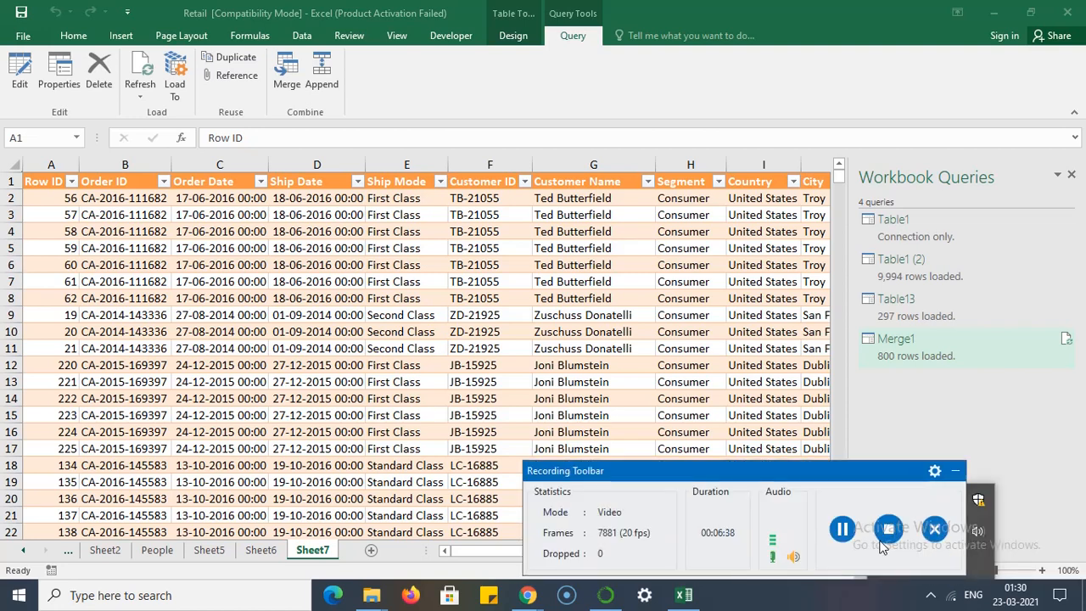